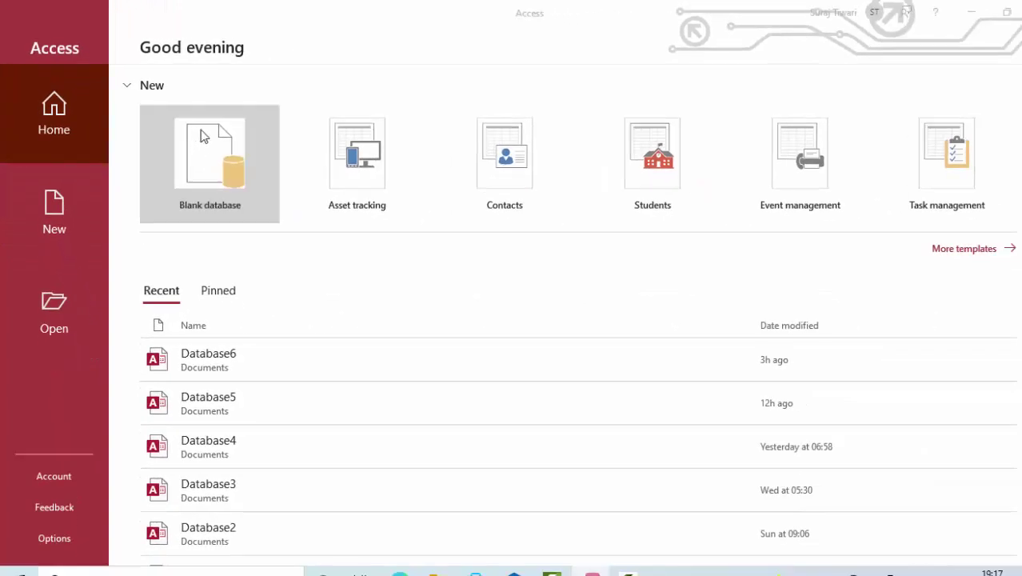
# - Create the blank database Database7 and close the default Table1
pyautogui.click(204, 137)
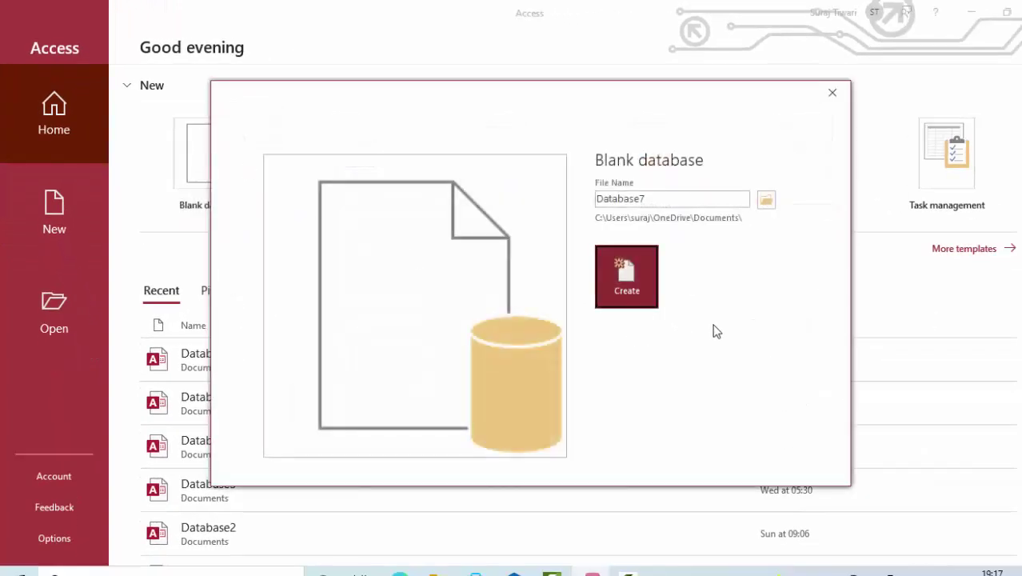
pyautogui.click(637, 283)
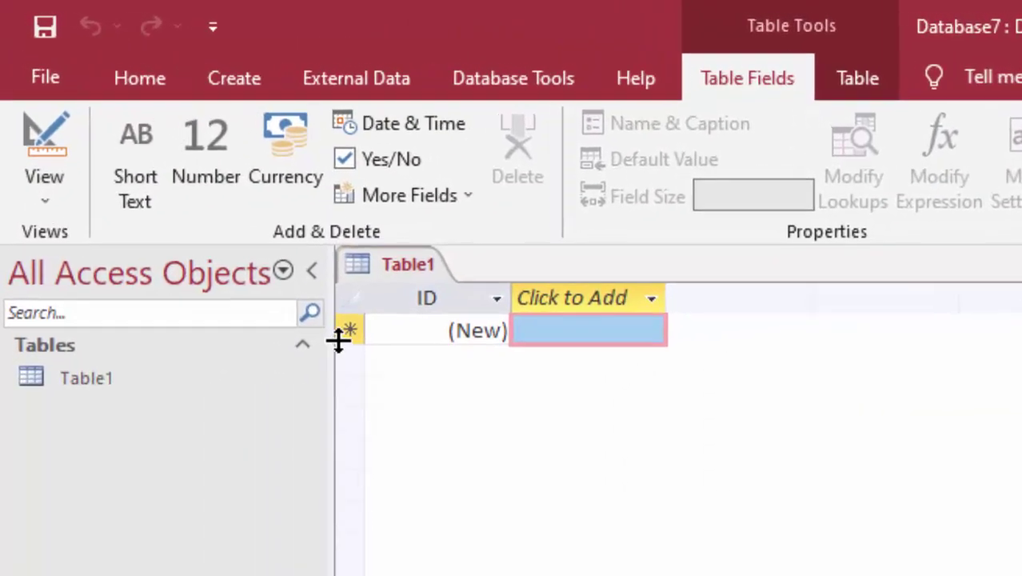
pyautogui.rightClick(396, 262)
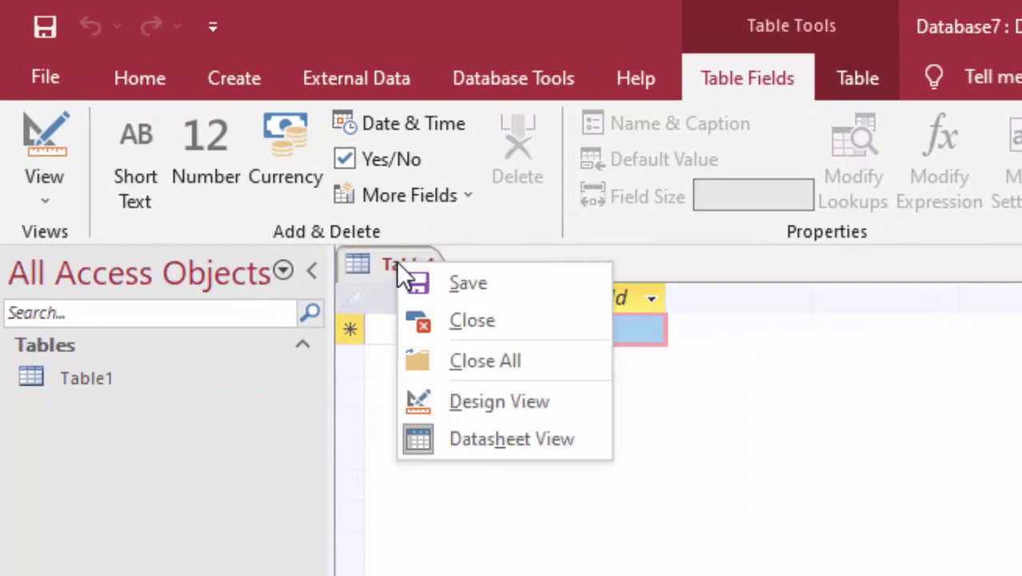
pyautogui.click(450, 322)
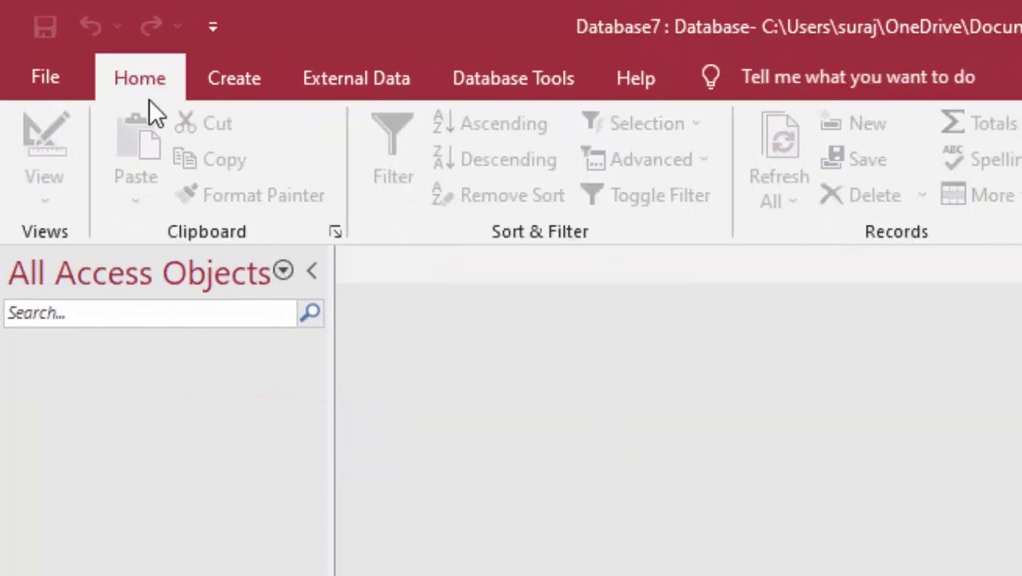
# - Start a new query with no tables in SQL view and clear its default SELECT; text
pyautogui.click(237, 77)
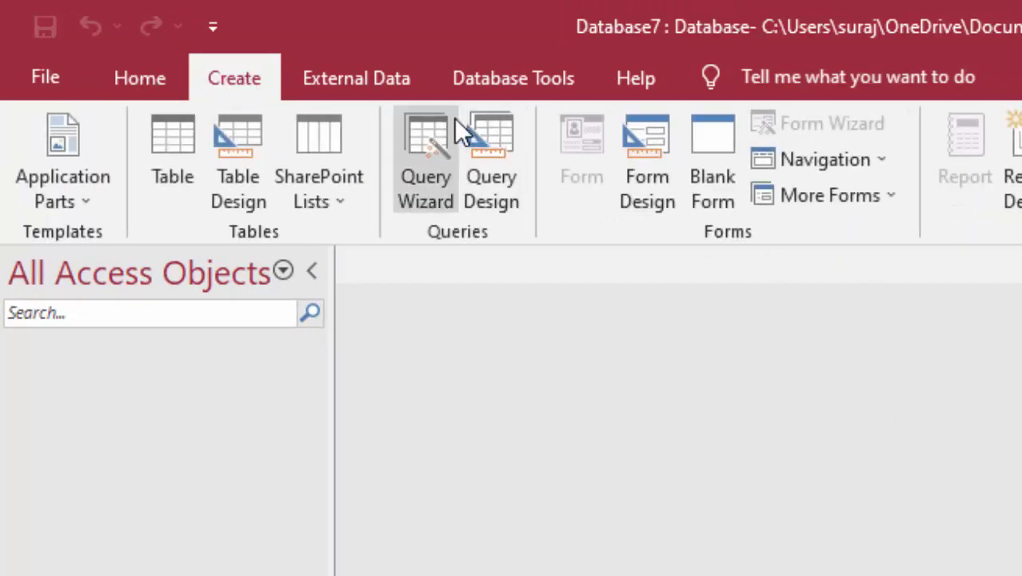
pyautogui.click(484, 160)
pyautogui.click(506, 542)
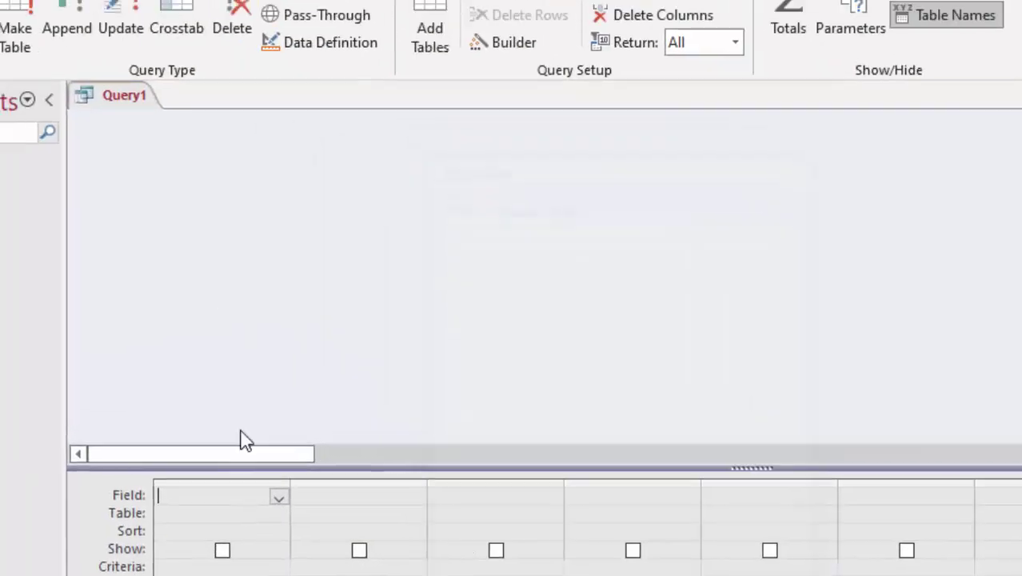
pyautogui.click(35, 112)
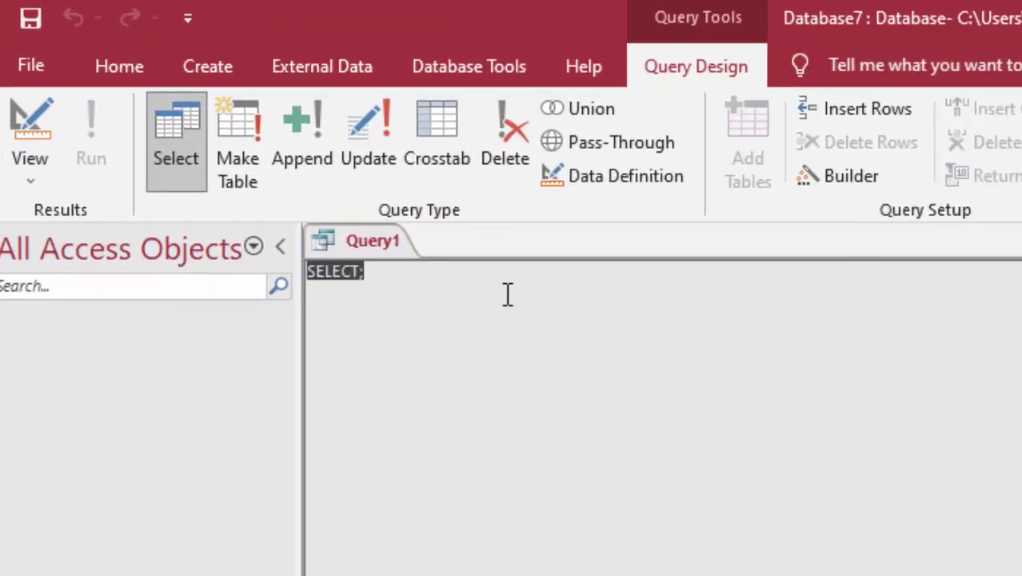
pyautogui.press('Delete')
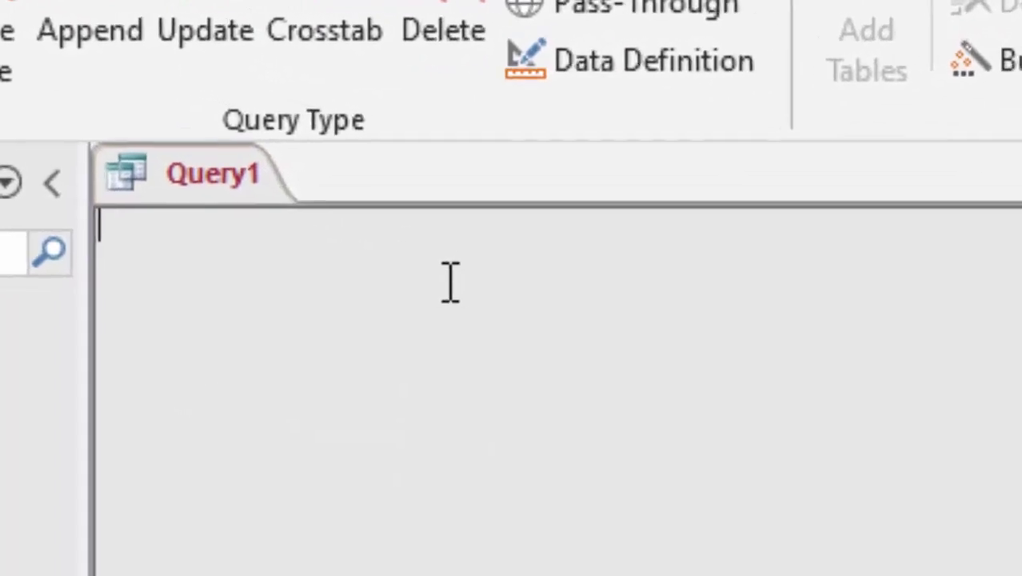
# - Begin 'create table Producttable(' with a Name_of_Product text column
pyautogui.write('create ')
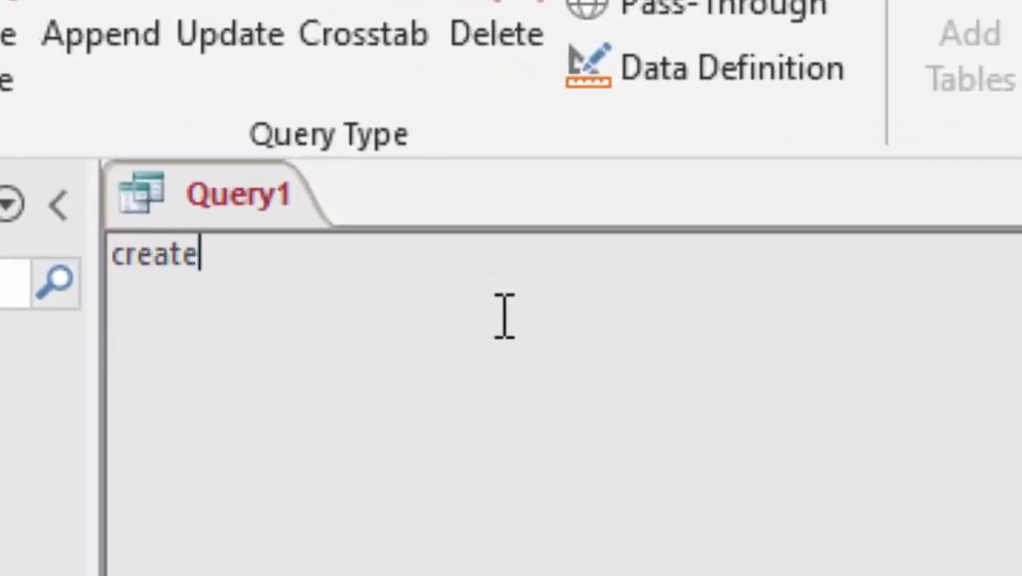
pyautogui.write('tab')
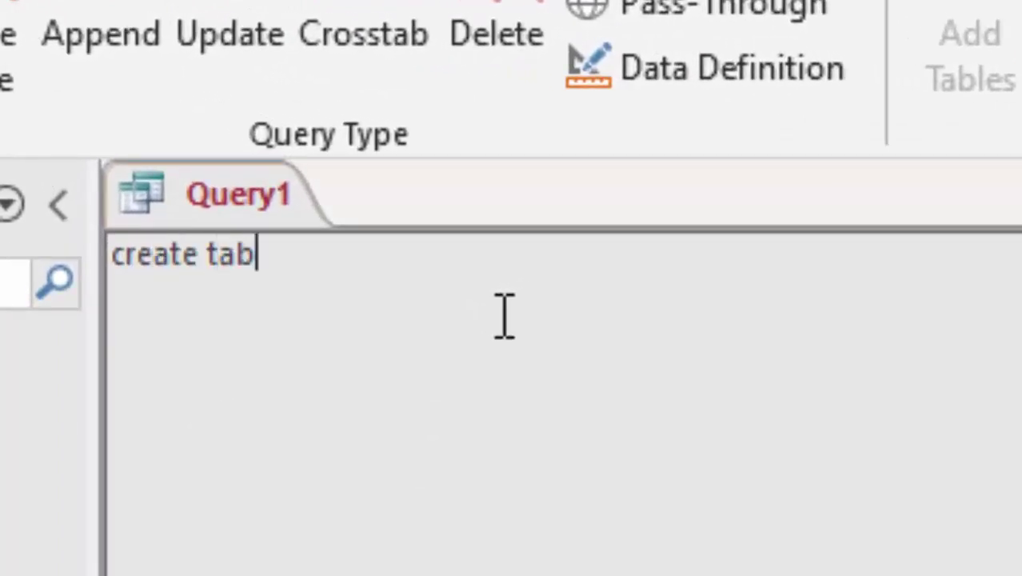
pyautogui.write('le')
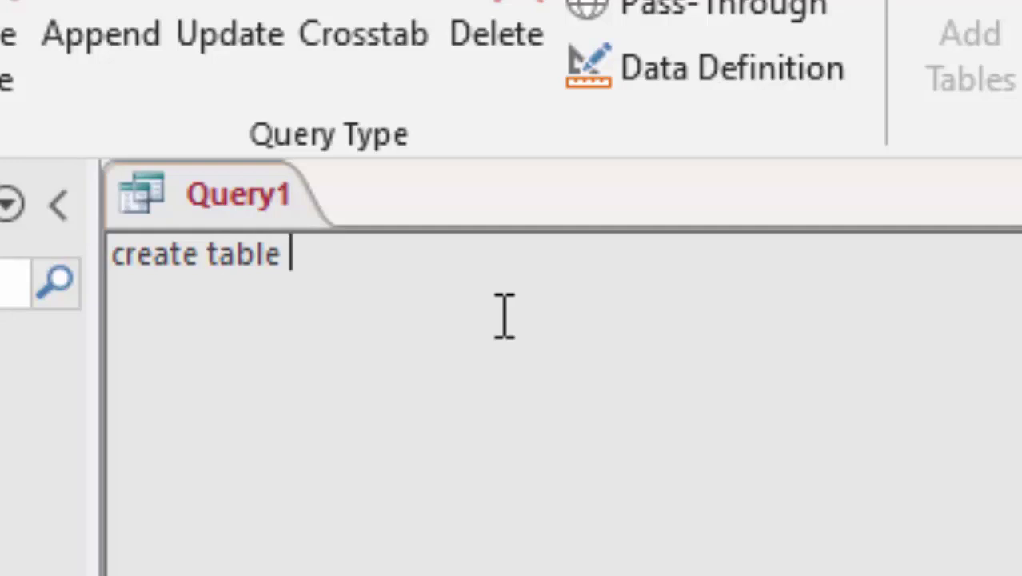
pyautogui.write(' Prod')
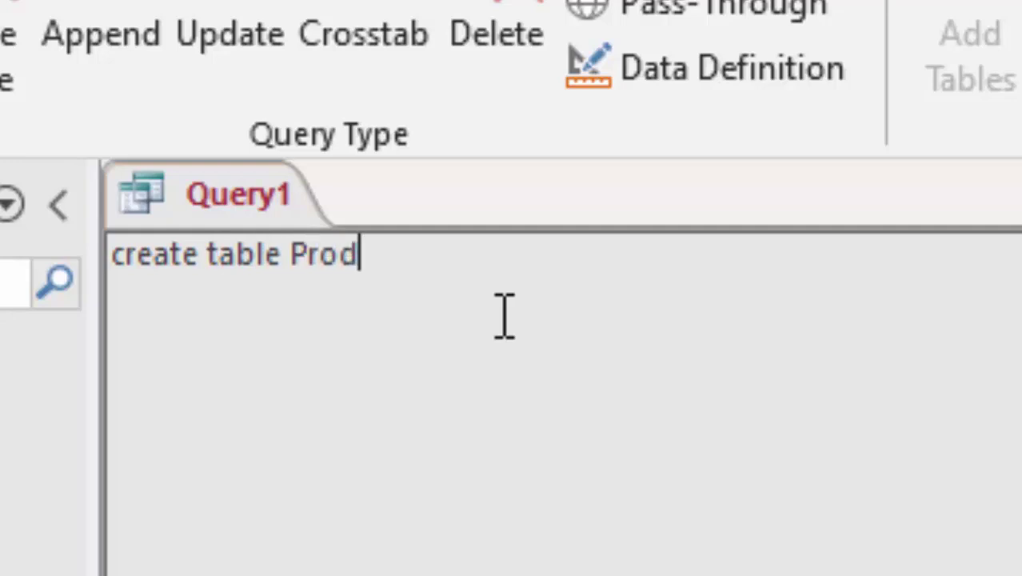
pyautogui.write('uc')
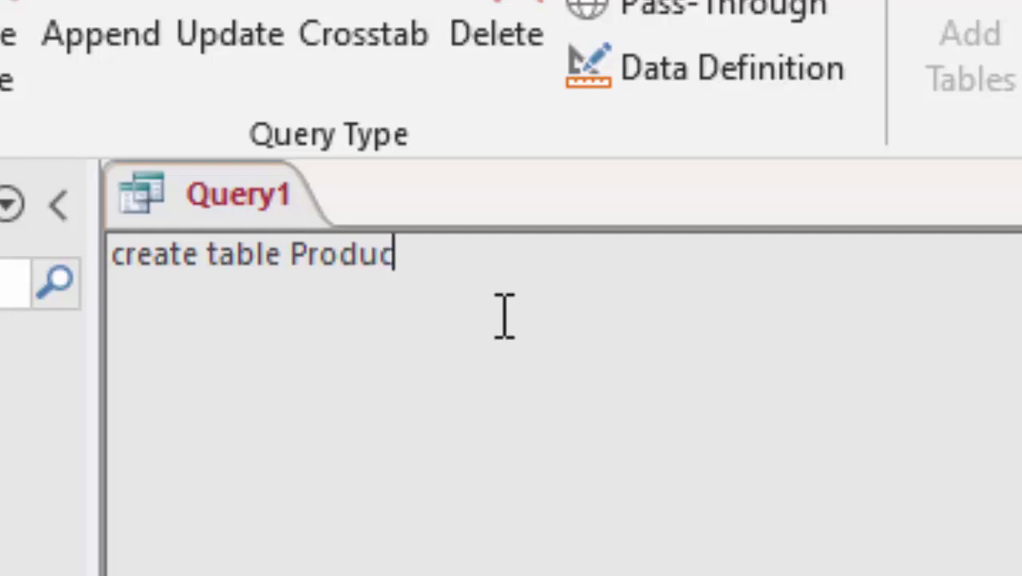
pyautogui.write('ttabl')
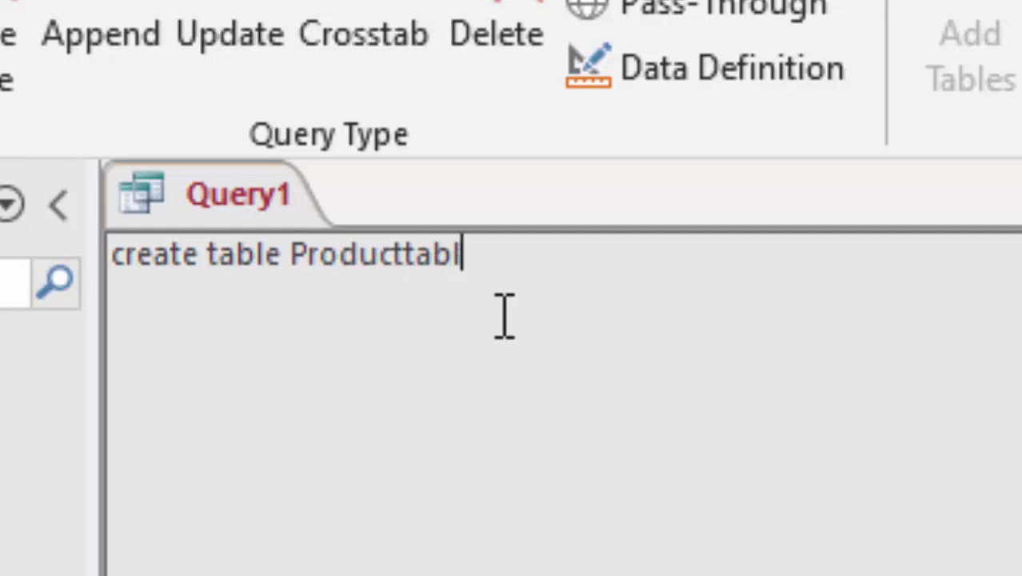
pyautogui.write('e(')
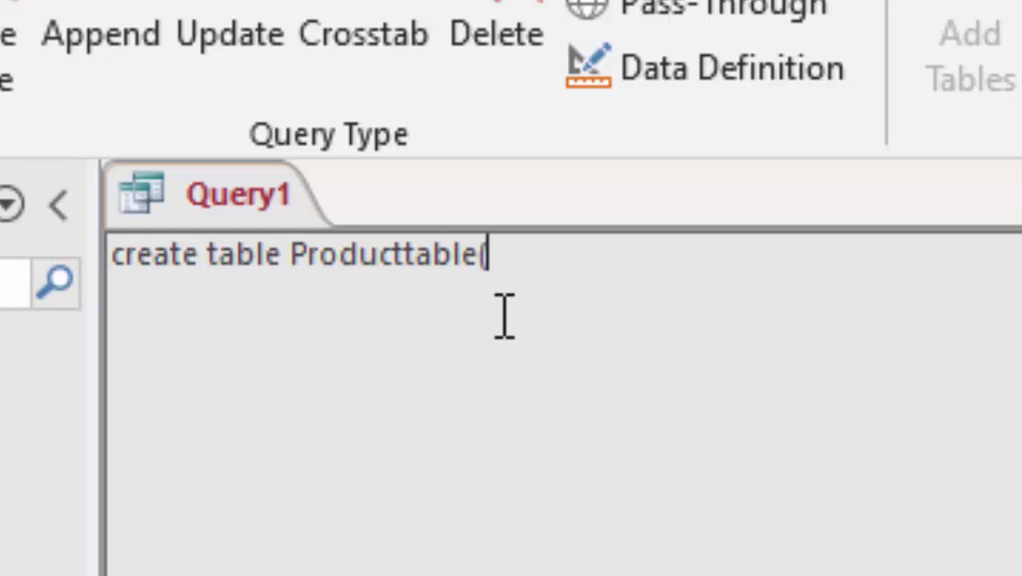
pyautogui.press('Return')
pyautogui.write('Name')
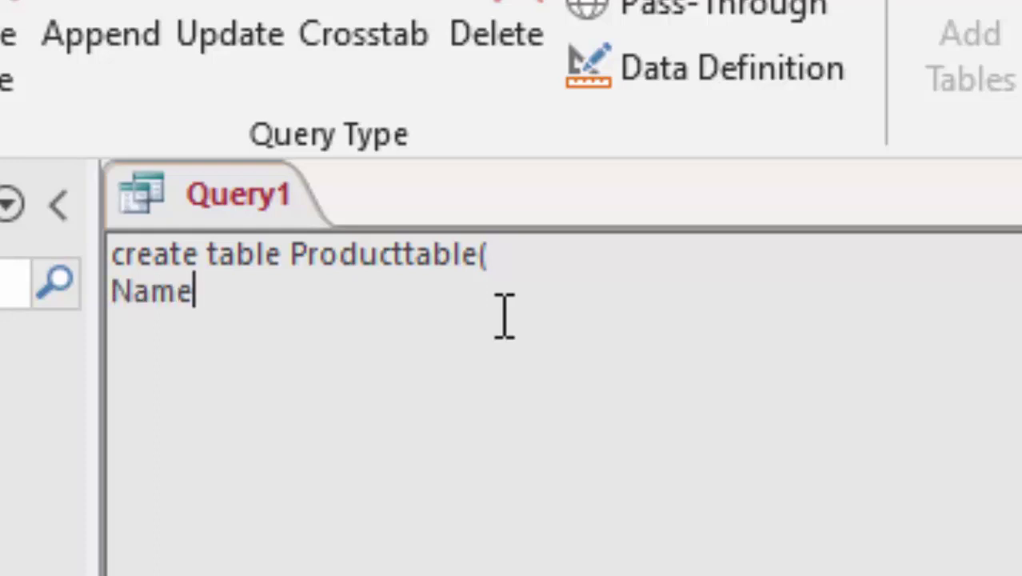
pyautogui.write('_of_')
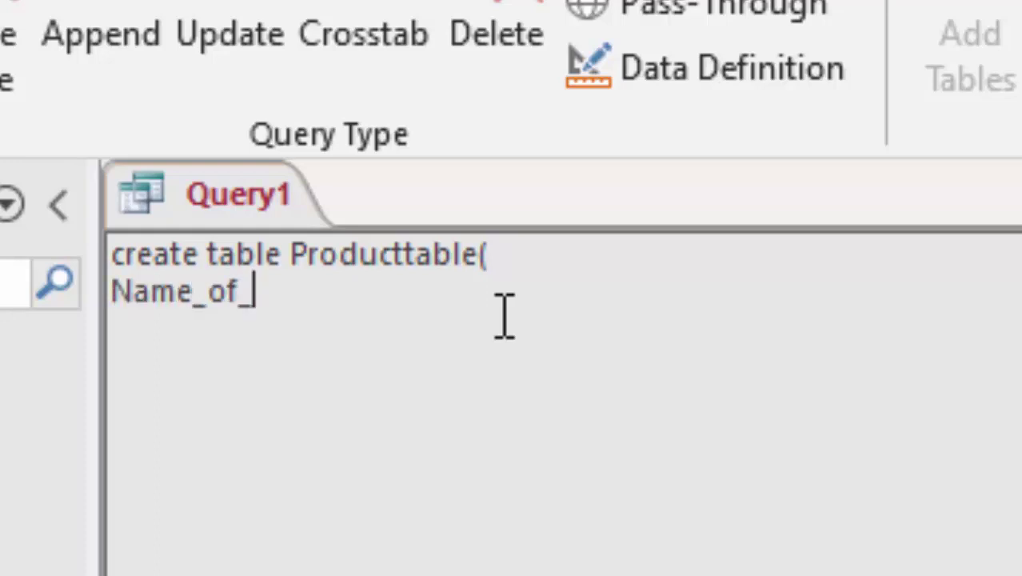
pyautogui.write('Prod')
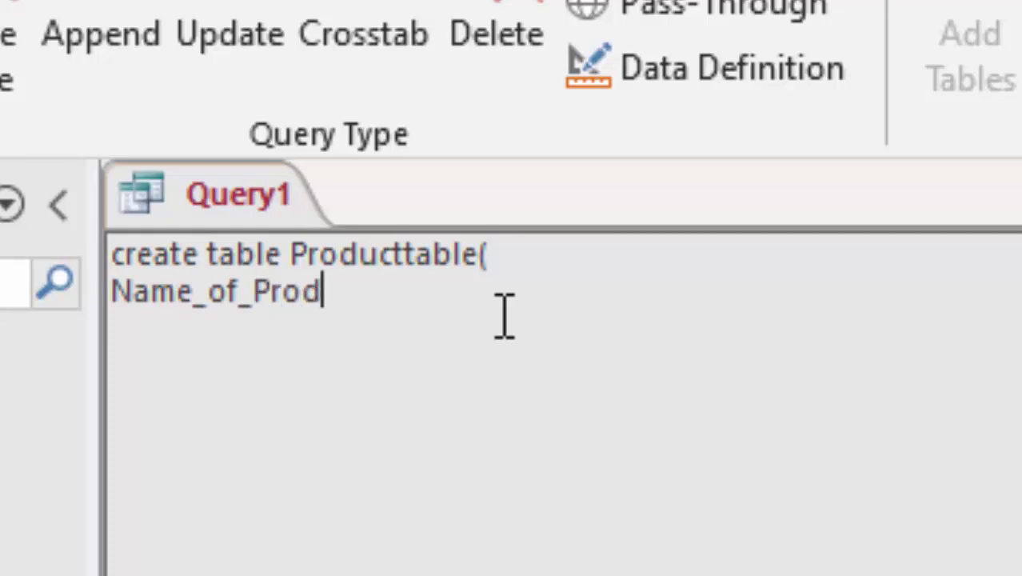
pyautogui.write('uct ')
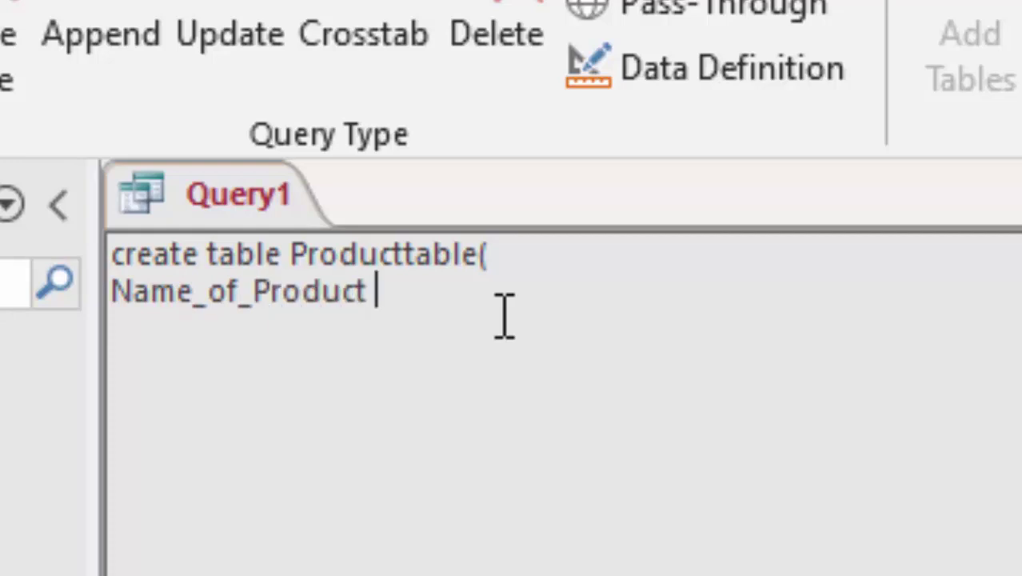
pyautogui.write('text')
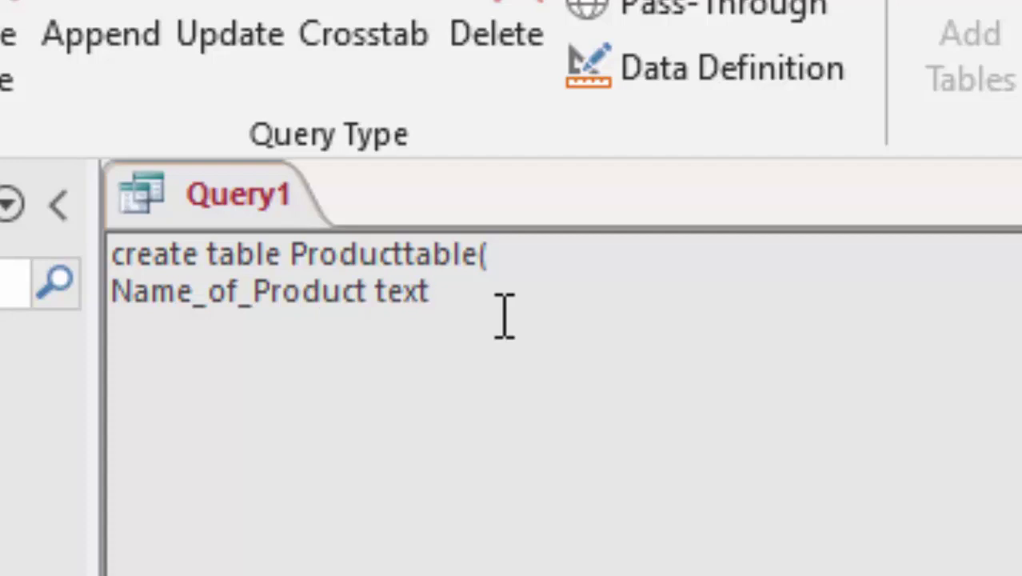
pyautogui.write(',')
pyautogui.press('Return')
# - Add the Name_of_Customer column as varchar(10) and close the statement
pyautogui.write('Na')
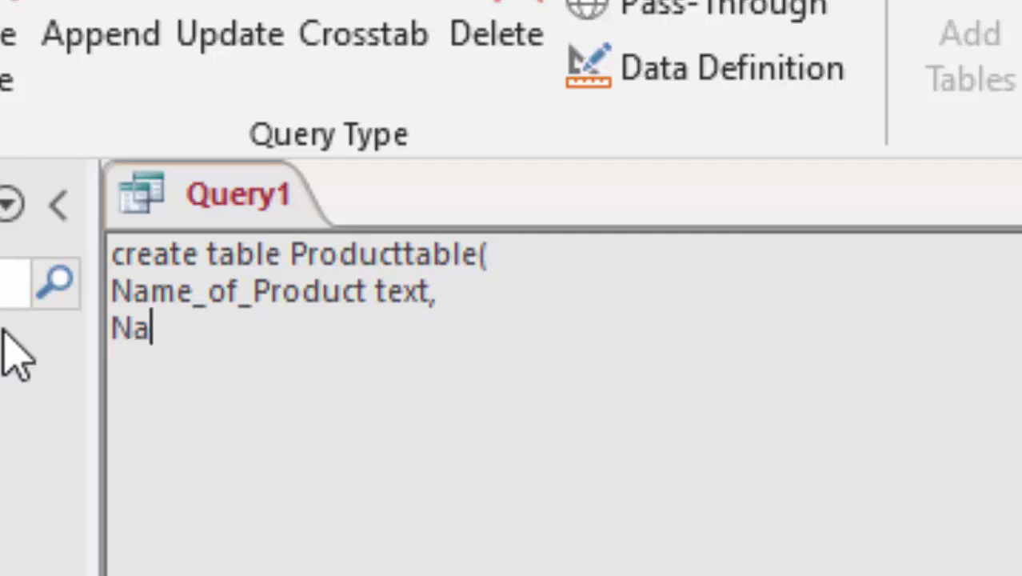
pyautogui.write('me o')
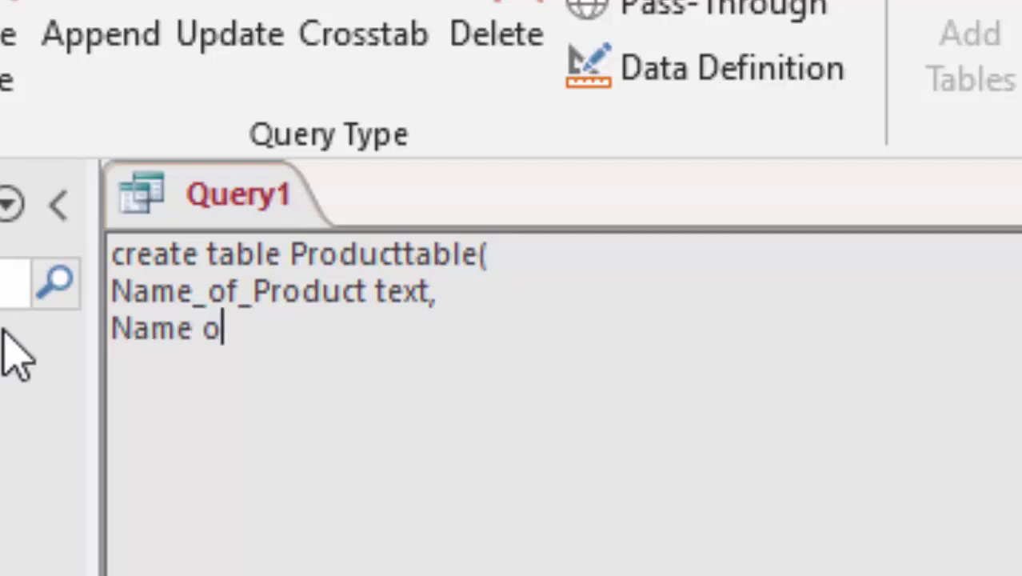
pyautogui.write('f Cu')
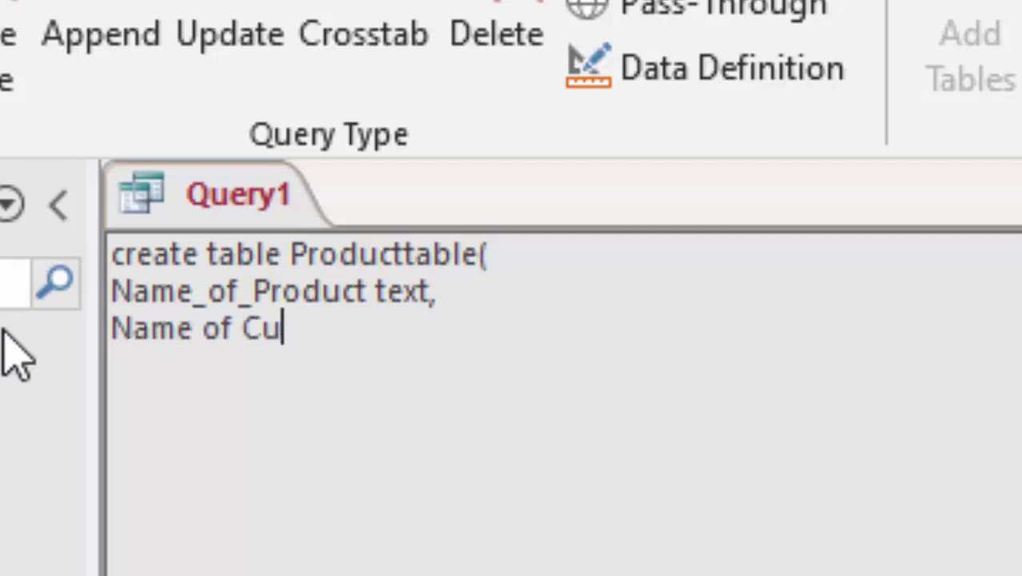
pyautogui.write('st')
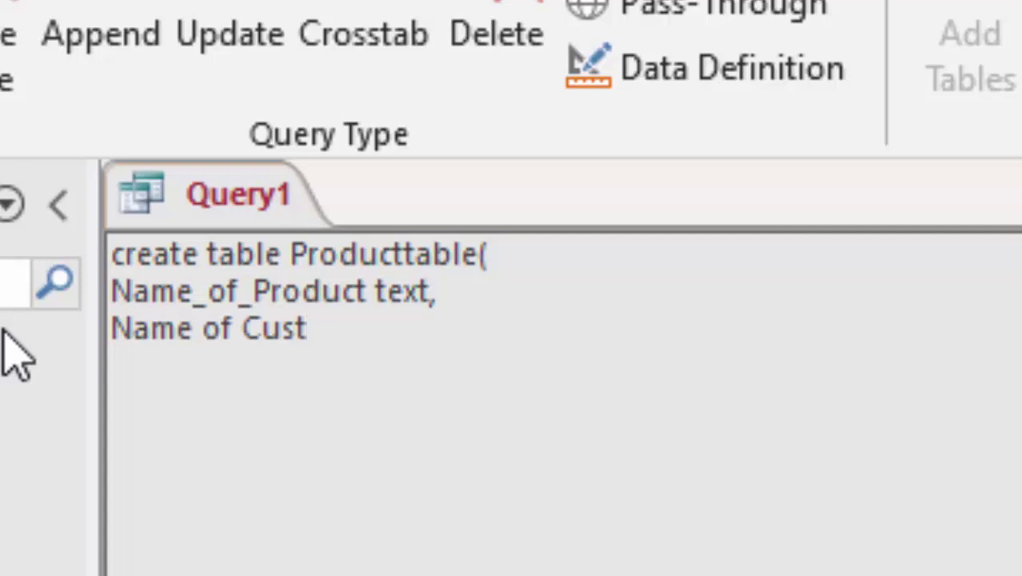
pyautogui.write('p')
pyautogui.press('BackSpace')
pyautogui.write('om')
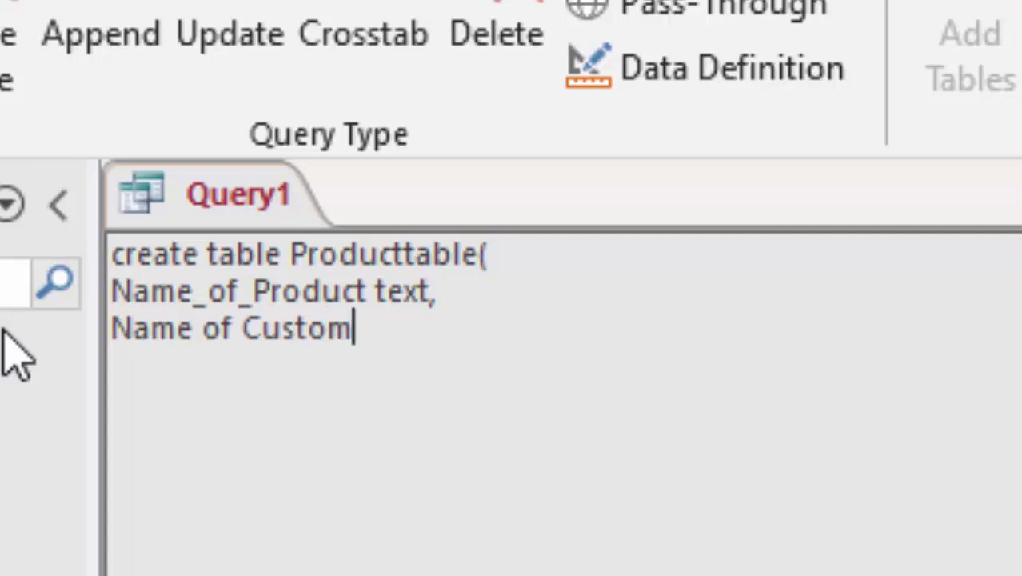
pyautogui.write('er')
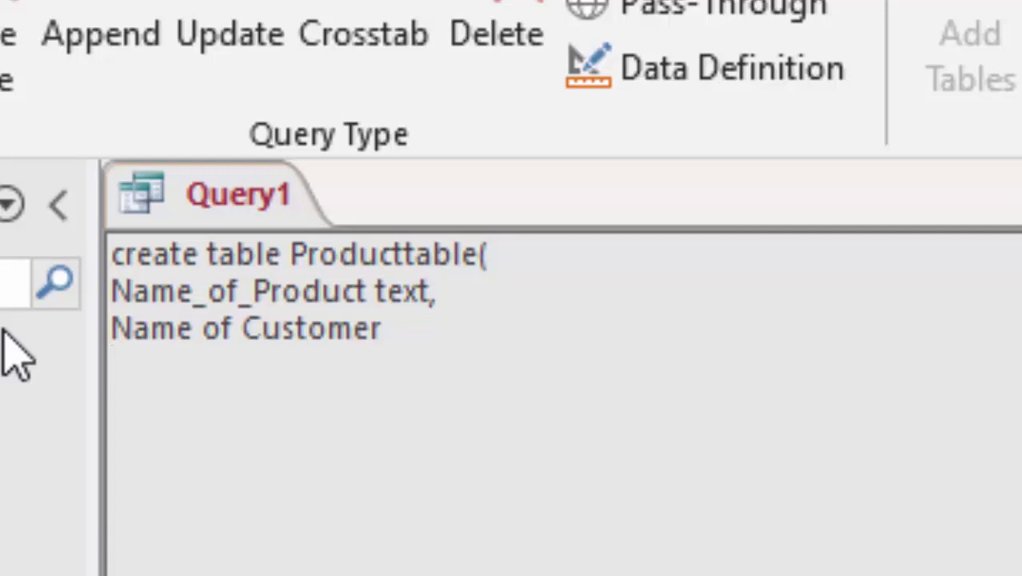
pyautogui.press('Return')
pyautogui.write(')')
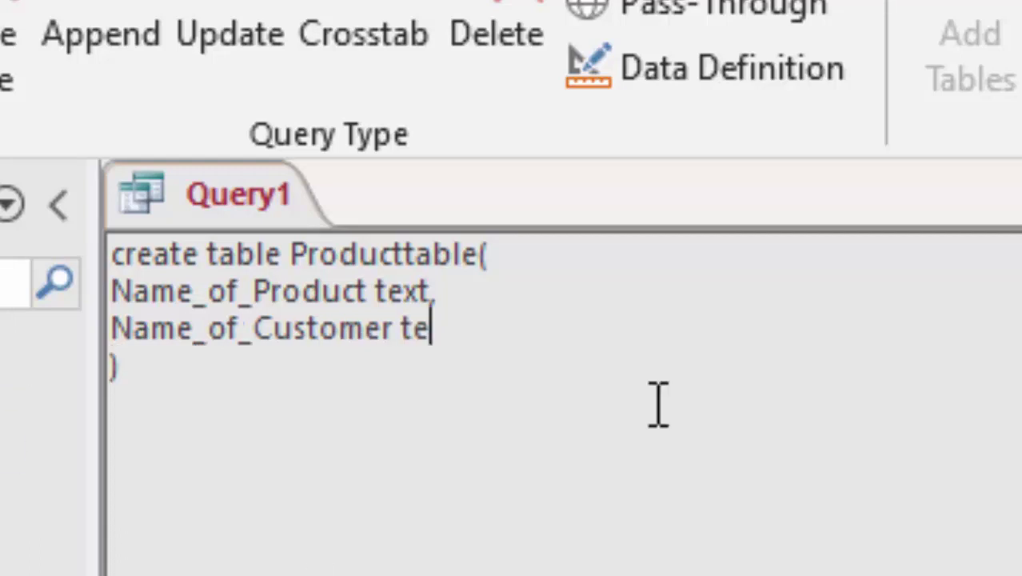
pyautogui.press('BackSpace')
pyautogui.press('BackSpace')
pyautogui.write('v')
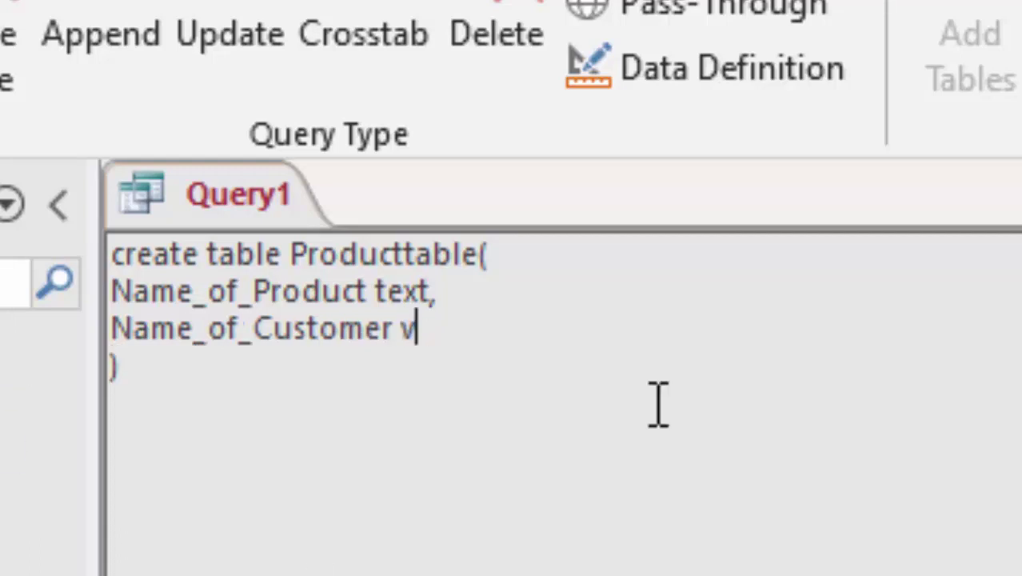
pyautogui.write('archa')
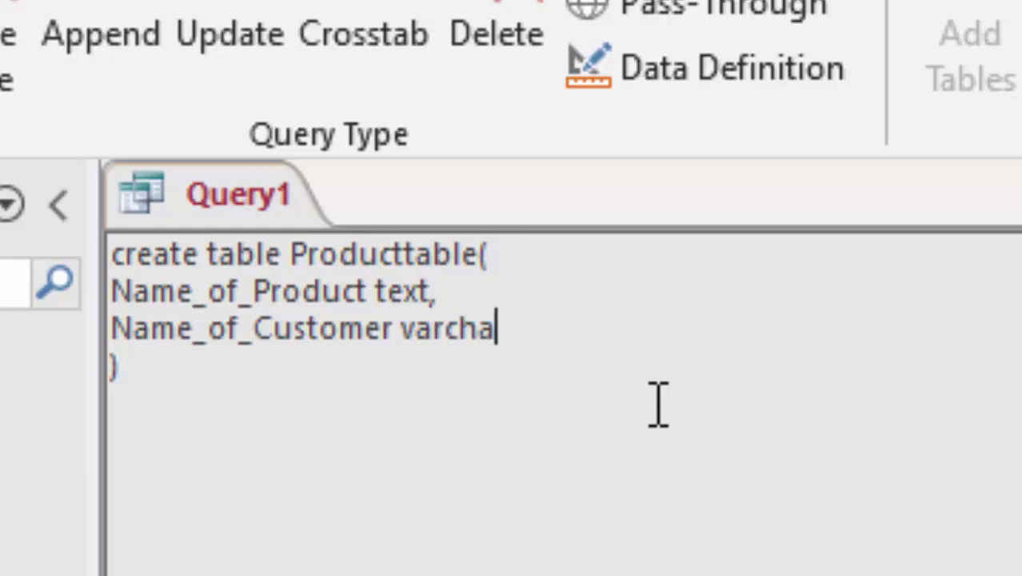
pyautogui.write('r)')
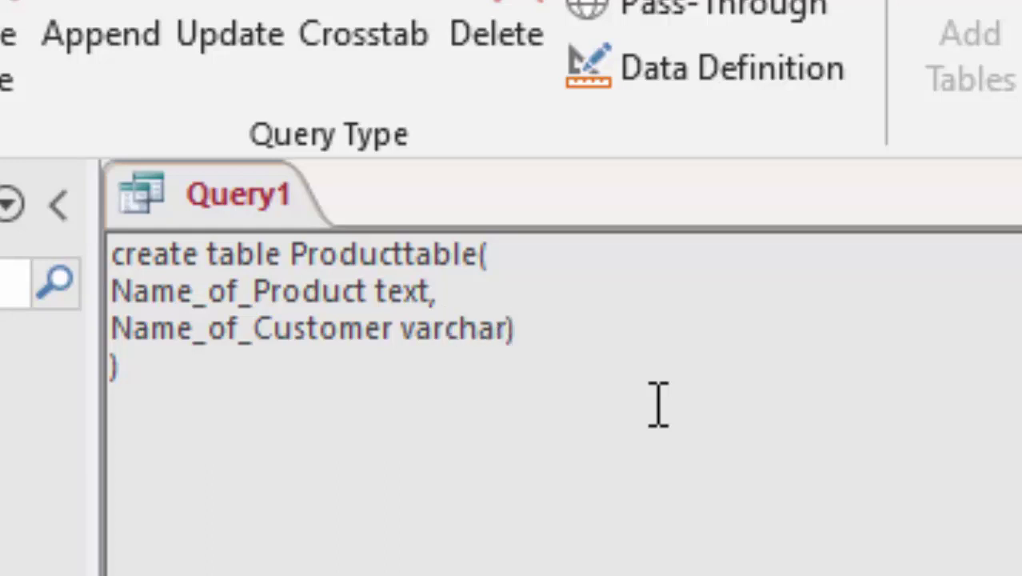
pyautogui.press('BackSpace')
pyautogui.write('(')
pyautogui.write('10)')
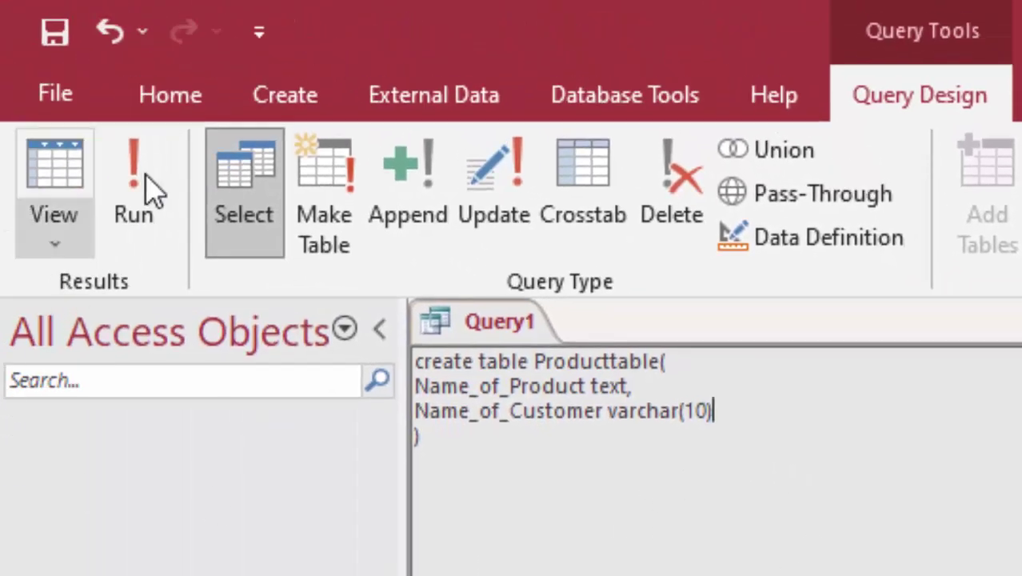
# - Run the query to create Producttable and open it in Datasheet view
pyautogui.click(152, 188)
pyautogui.click(167, 455)
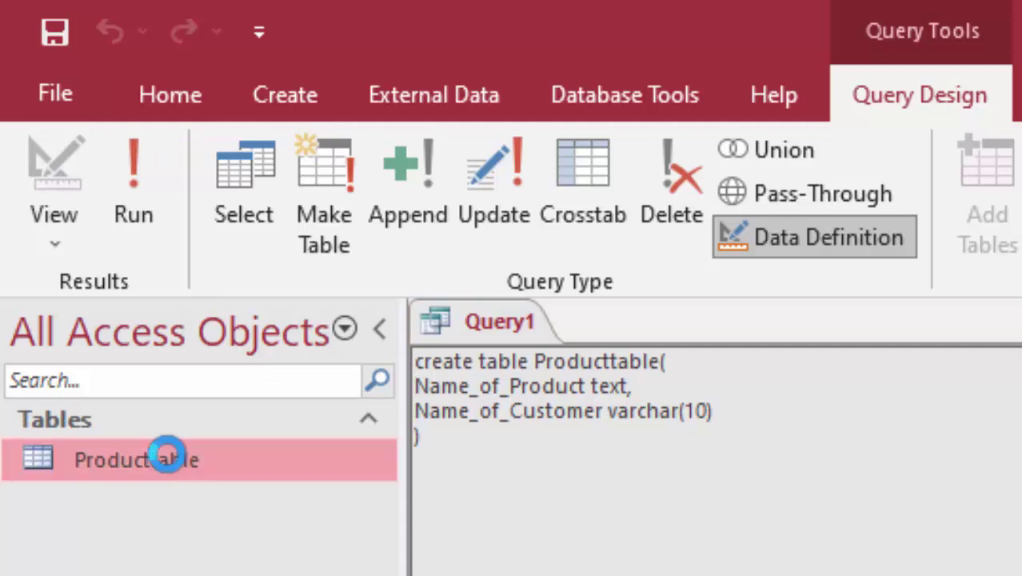
pyautogui.doubleClick(167, 456)
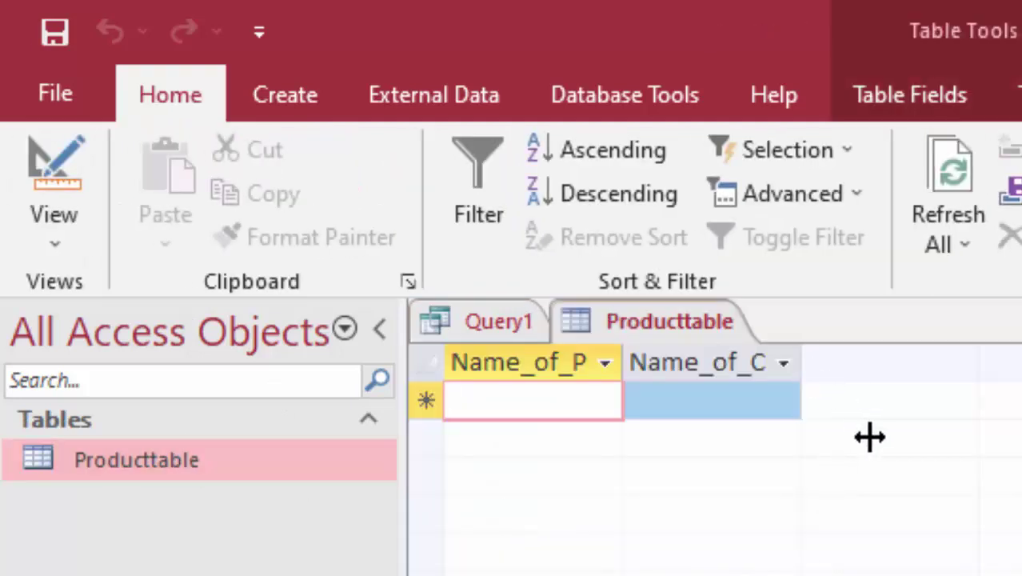
# - Widen the Name_of_Product and Name_of_Customer columns to show their full names
pyautogui.moveTo(870, 437); pyautogui.dragTo(862, 435)
pyautogui.moveTo(622, 360); pyautogui.dragTo(688, 416)
pyautogui.moveTo(927, 363); pyautogui.dragTo(1000, 424)
pyautogui.moveTo(693, 362); pyautogui.dragTo(730, 404)
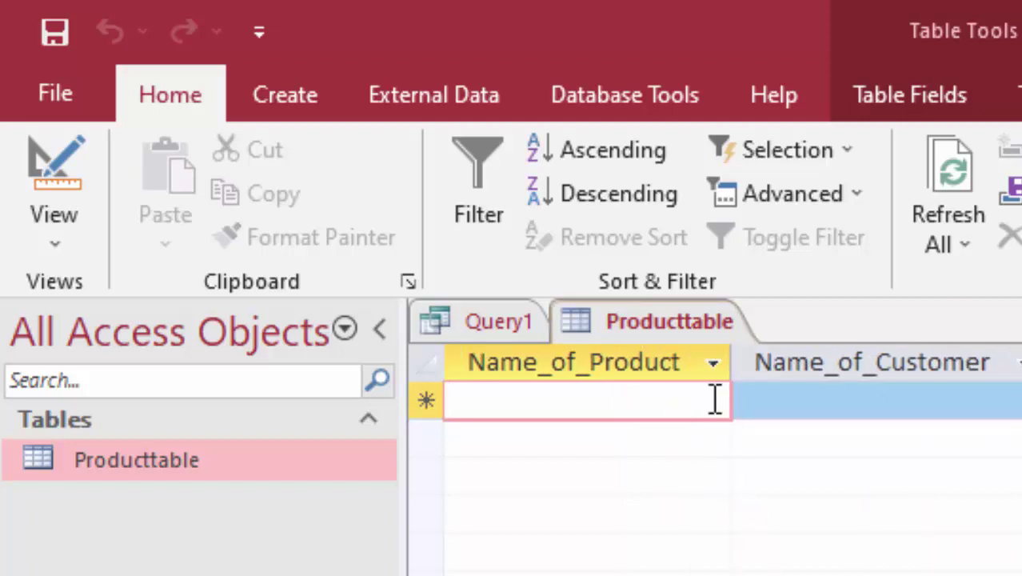
# - Save and close Producttable, then save the create-table query as Query1 and close it
pyautogui.rightClick(629, 324)
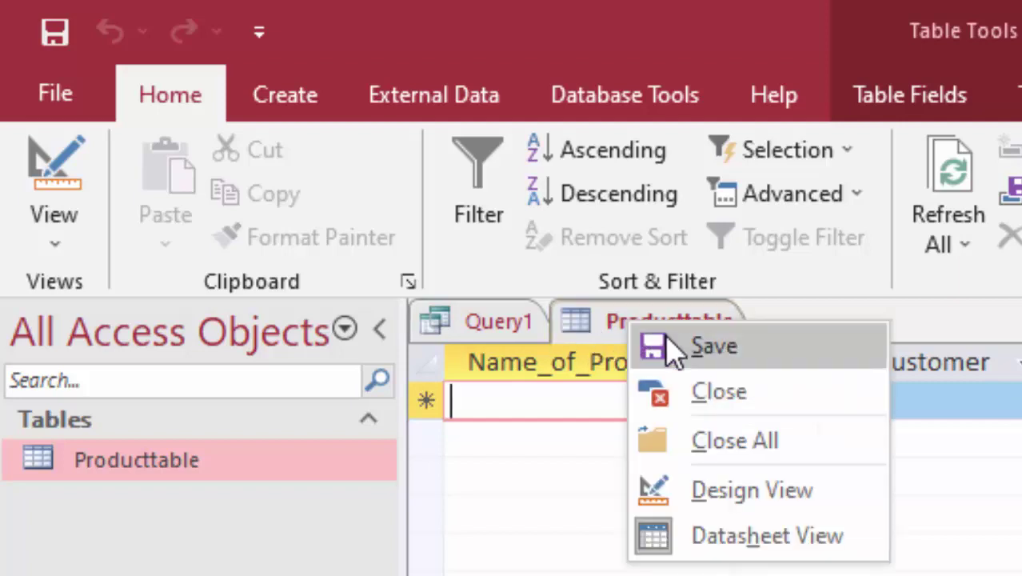
pyautogui.click(674, 347)
pyautogui.rightClick(656, 330)
pyautogui.click(707, 389)
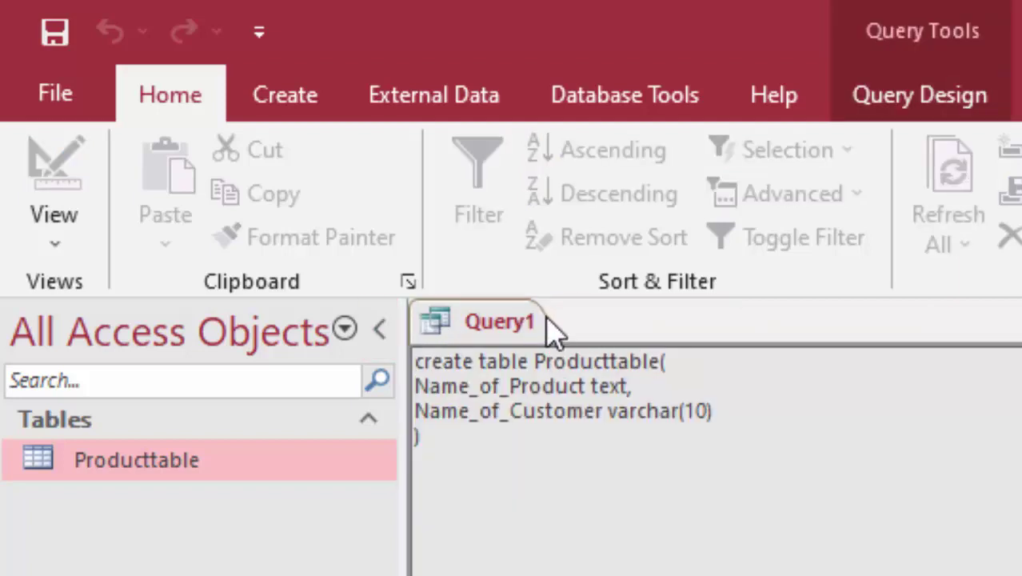
pyautogui.rightClick(527, 320)
pyautogui.click(579, 342)
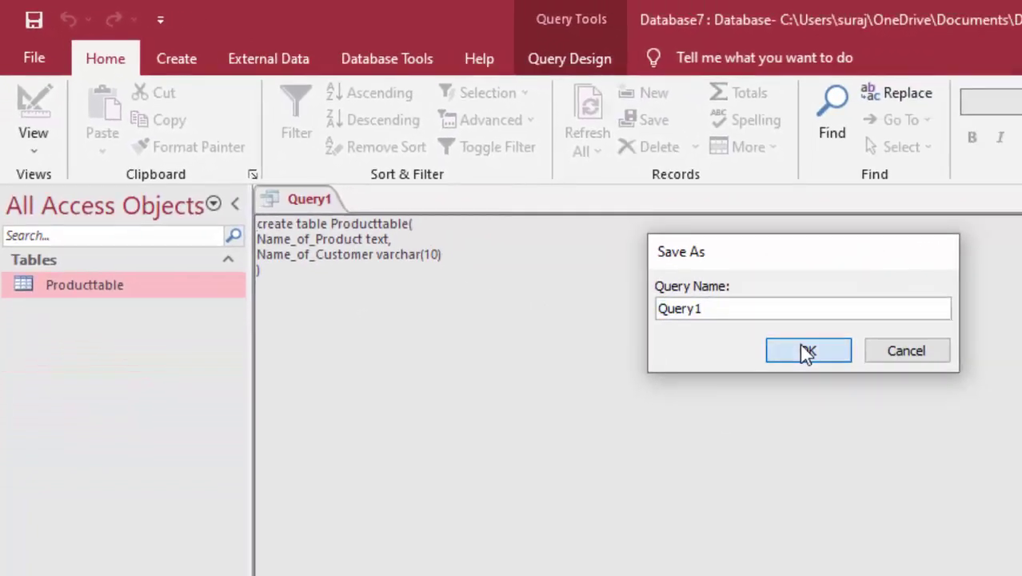
pyautogui.click(848, 381)
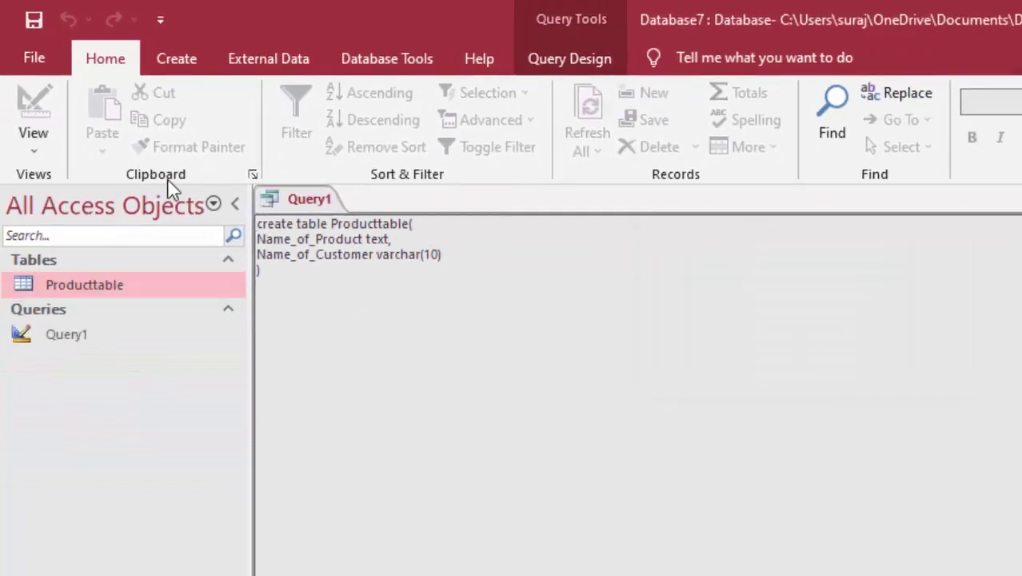
pyautogui.rightClick(303, 207)
pyautogui.click(354, 242)
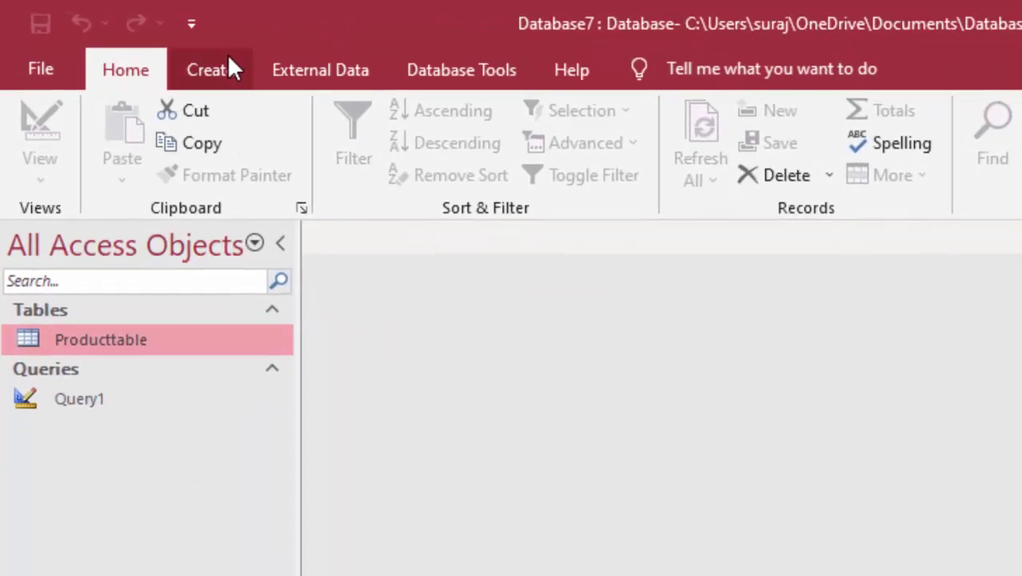
# - Start a new Query2 with no tables in SQL view and clear its default text
pyautogui.click(230, 68)
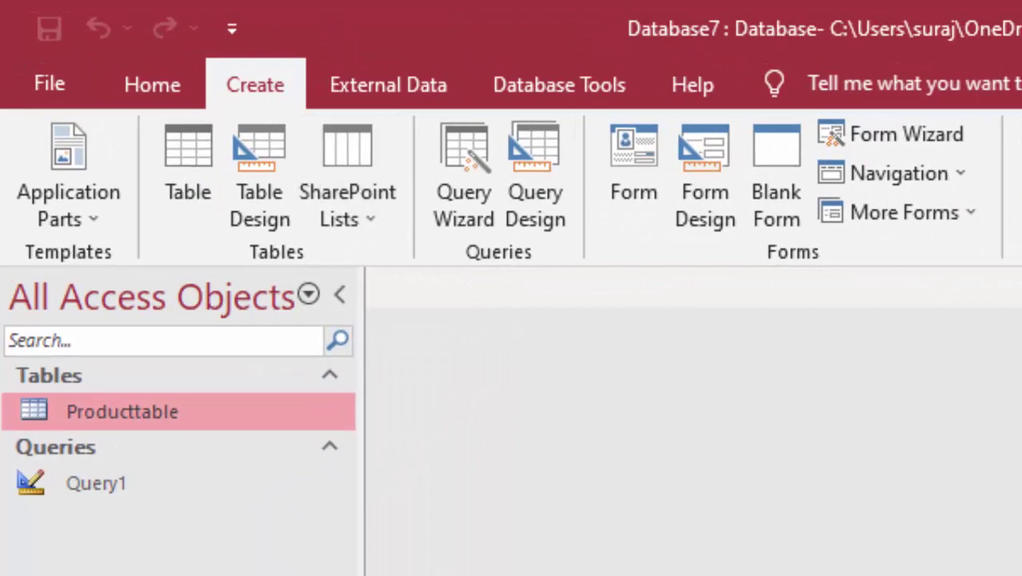
pyautogui.click(520, 181)
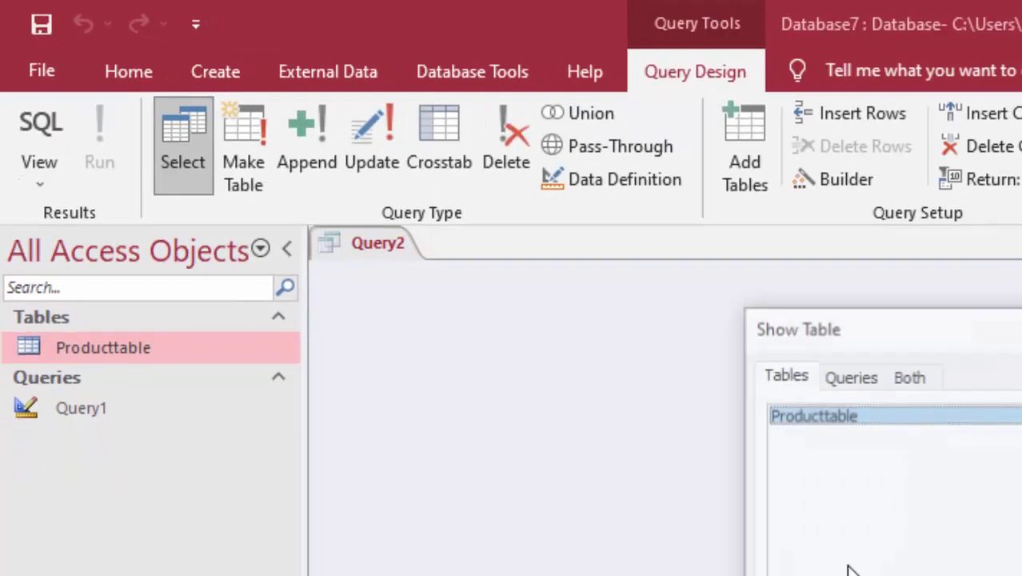
pyautogui.press('Escape')
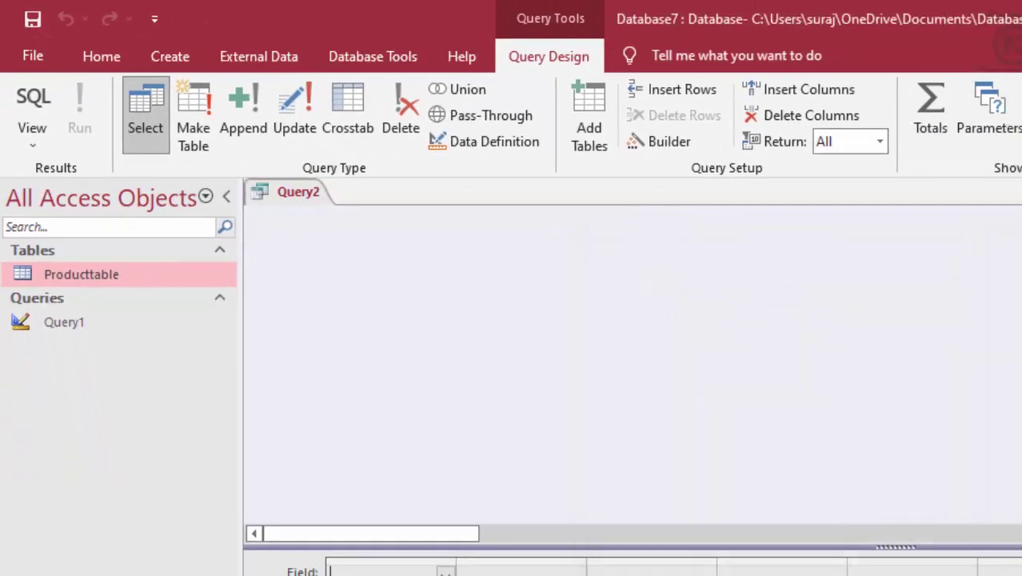
pyautogui.click(32, 116)
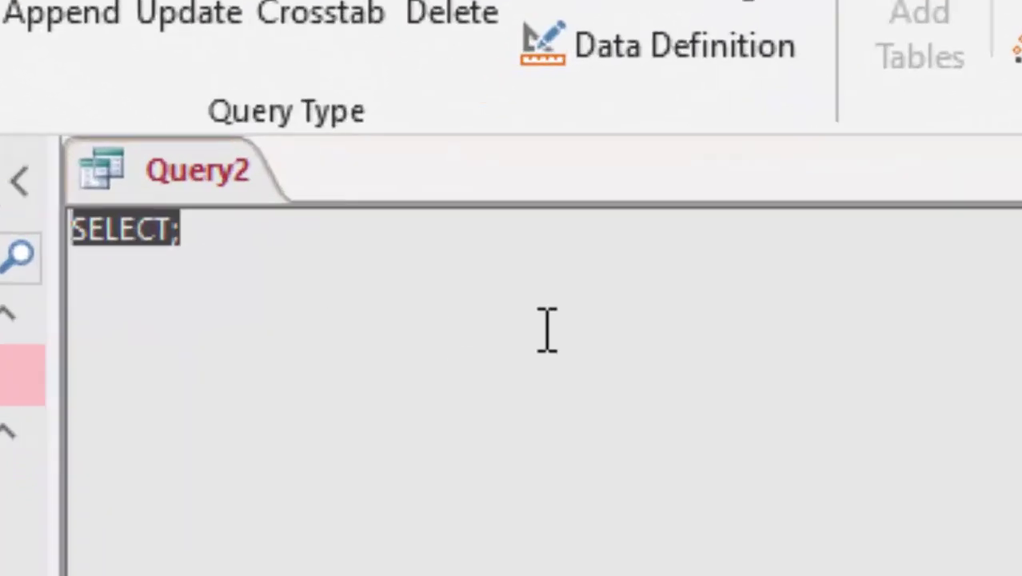
pyautogui.press('Delete')
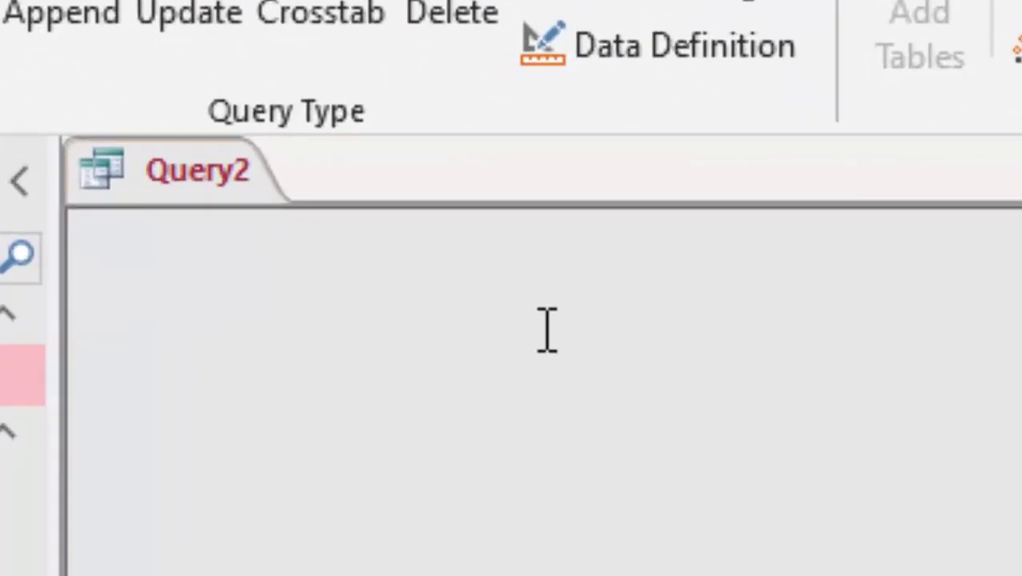
# - Type 'Alter table Producttable ADD Price currency' into Query2, fixing a stray character
pyautogui.write('A')
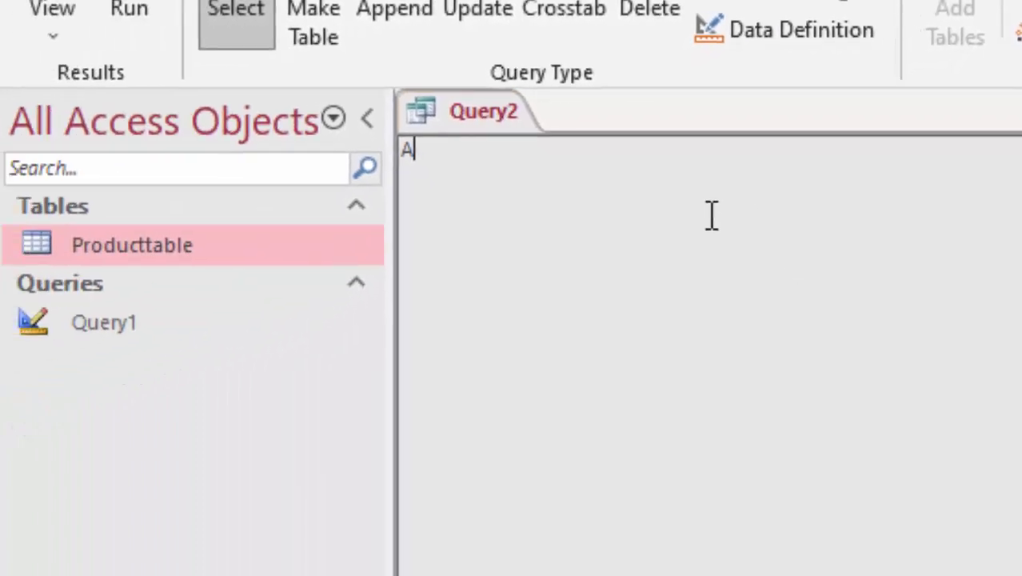
pyautogui.write('lter')
pyautogui.write(' tab')
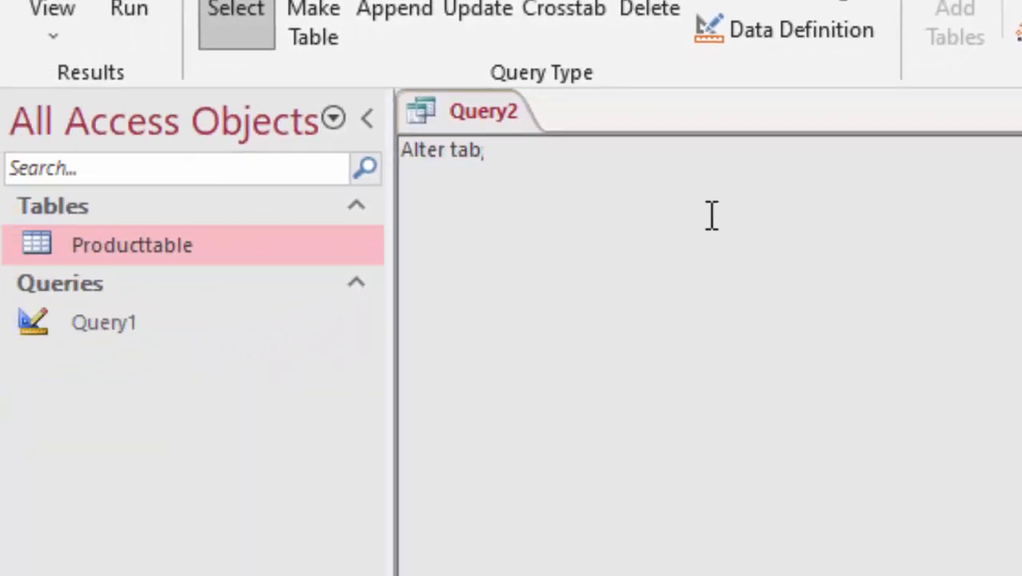
pyautogui.write('le ')
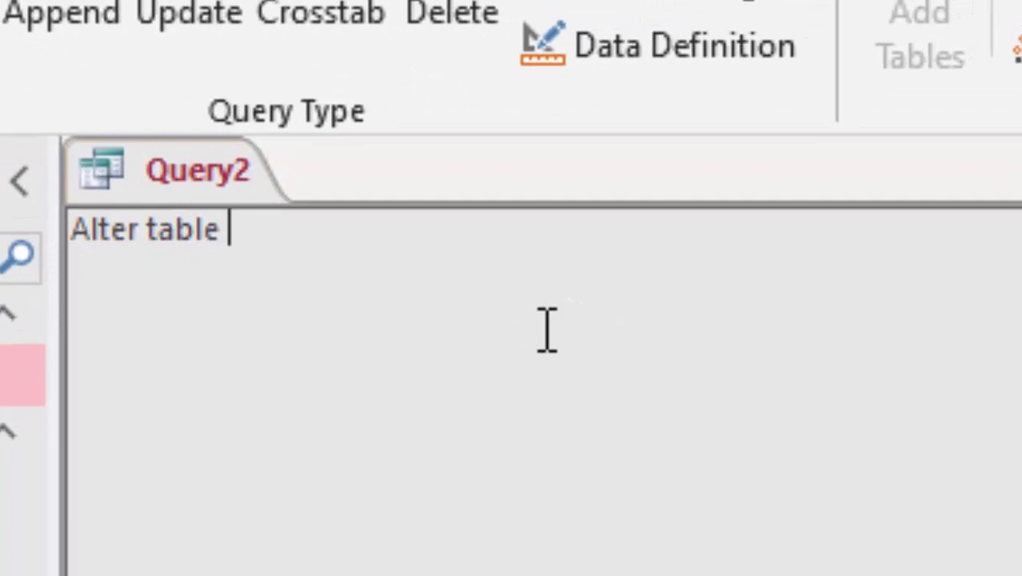
pyautogui.write('Prod')
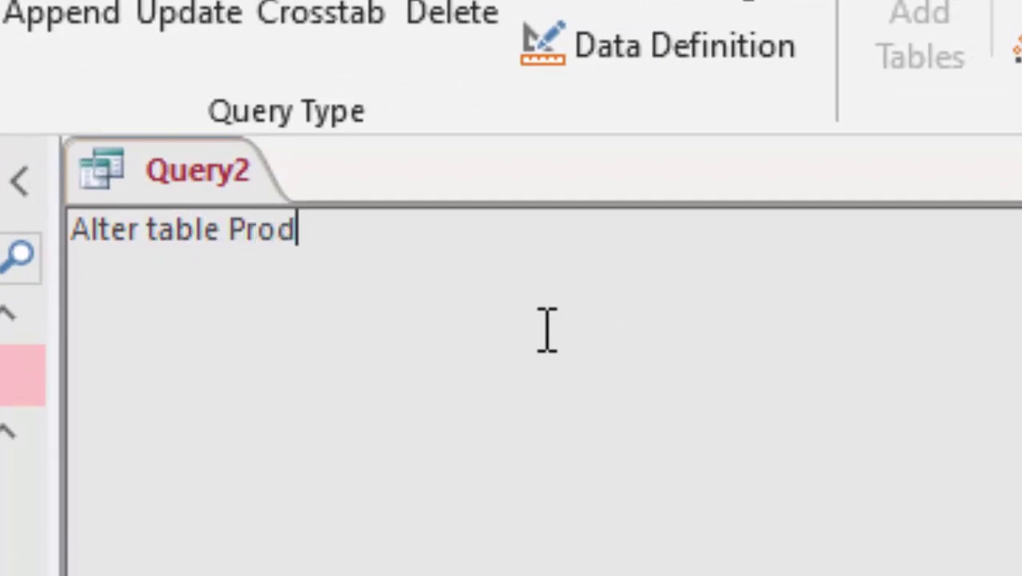
pyautogui.write('uctt')
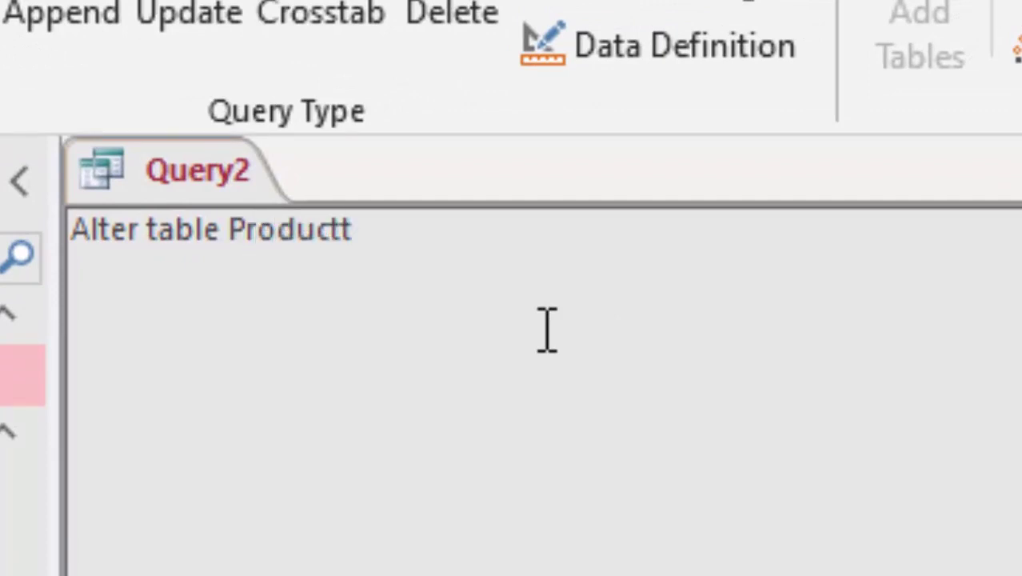
pyautogui.write('able ')
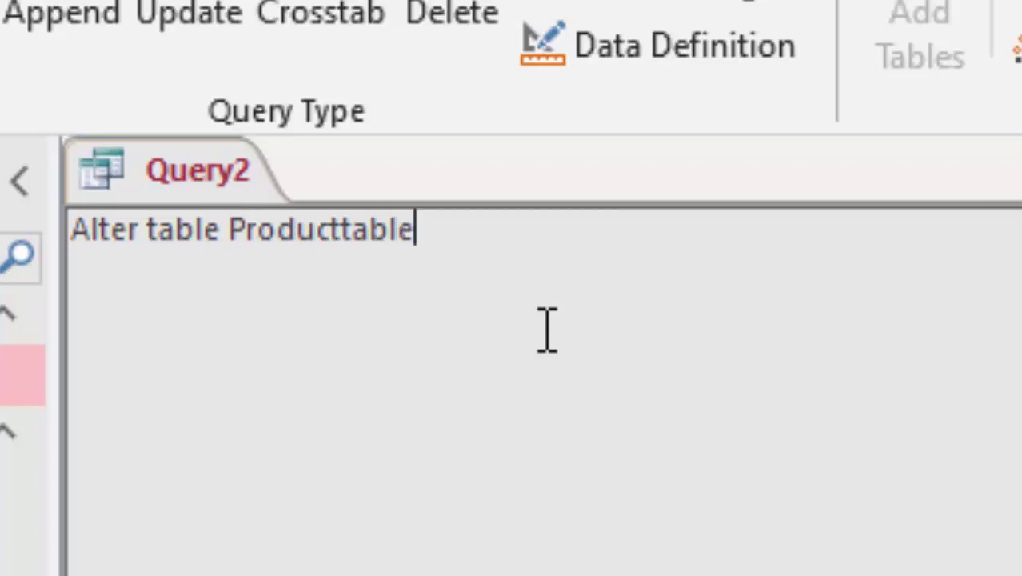
pyautogui.write('AD')
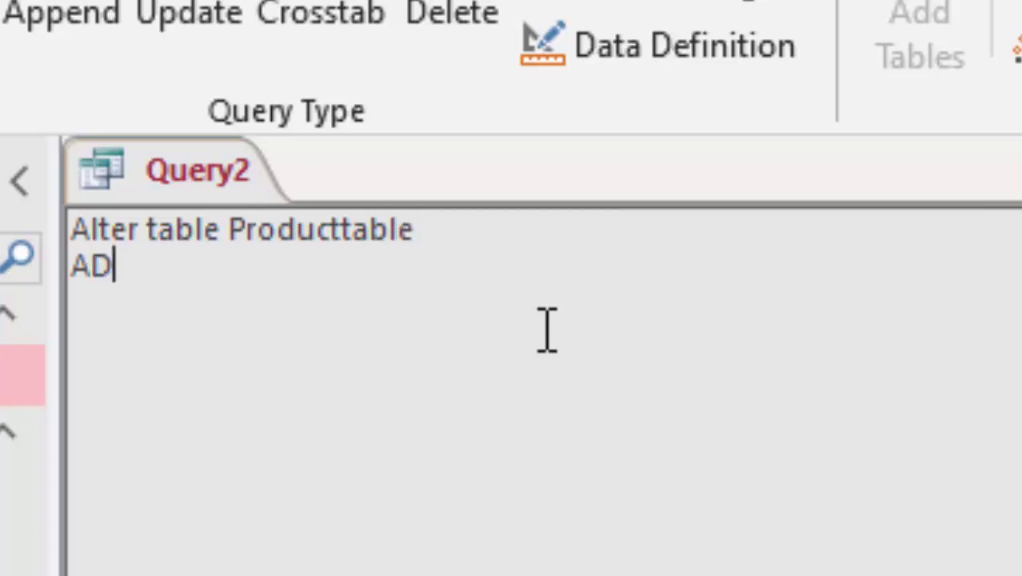
pyautogui.write('D ')
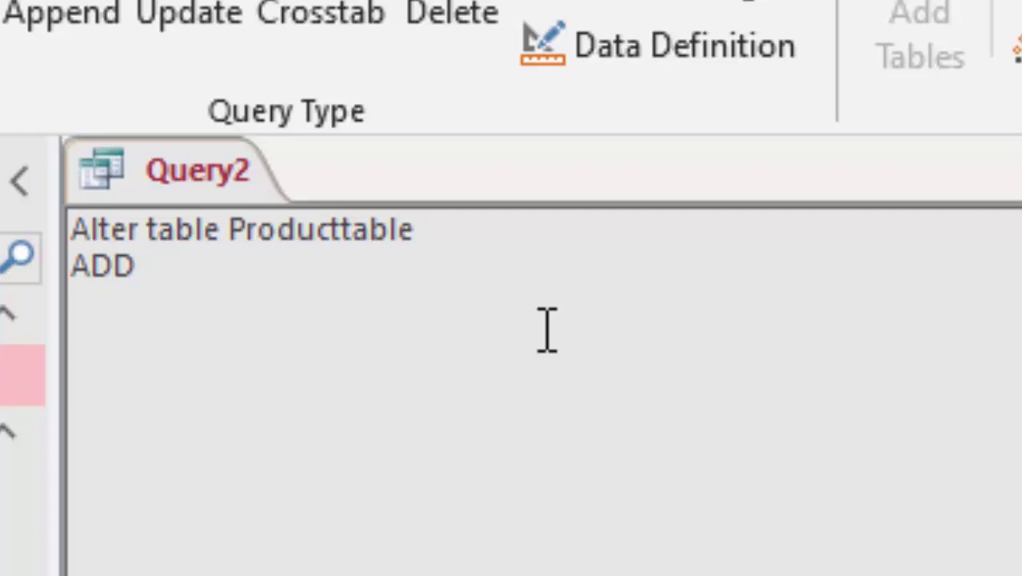
pyautogui.write('c')
pyautogui.press('BackSpace')
pyautogui.write('P')
pyautogui.write('ric')
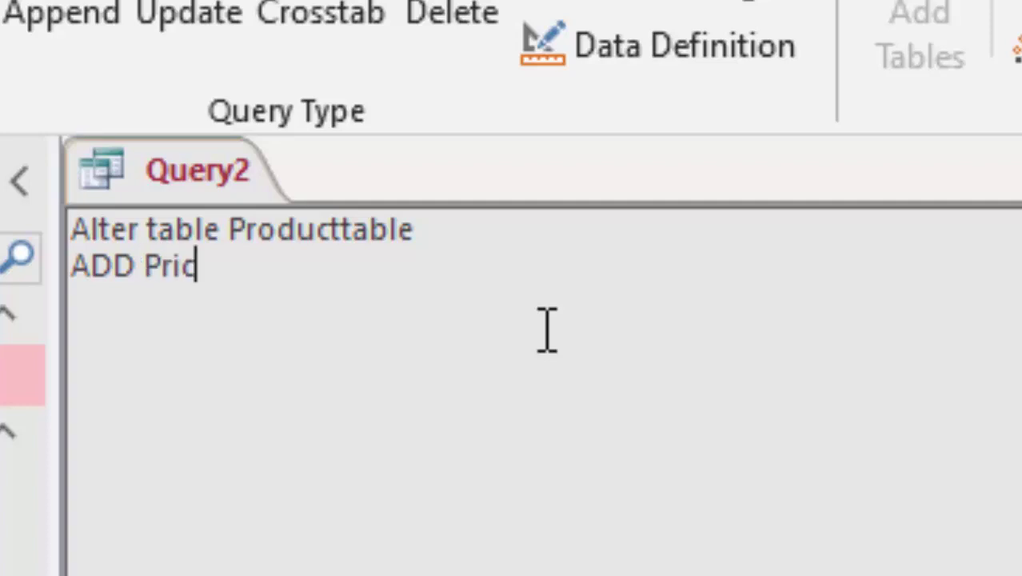
pyautogui.write('e')
pyautogui.write(' c')
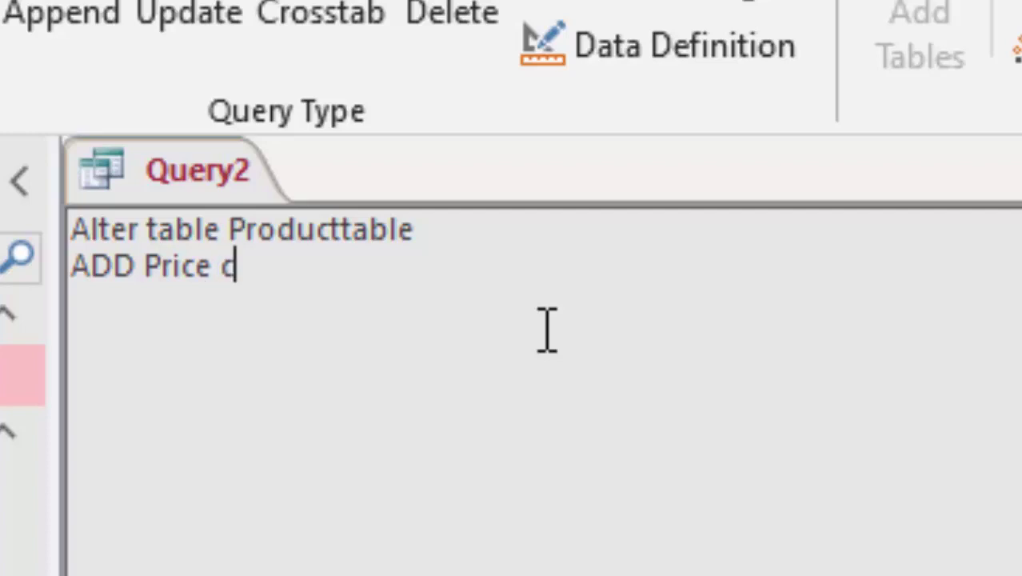
pyautogui.write('urre')
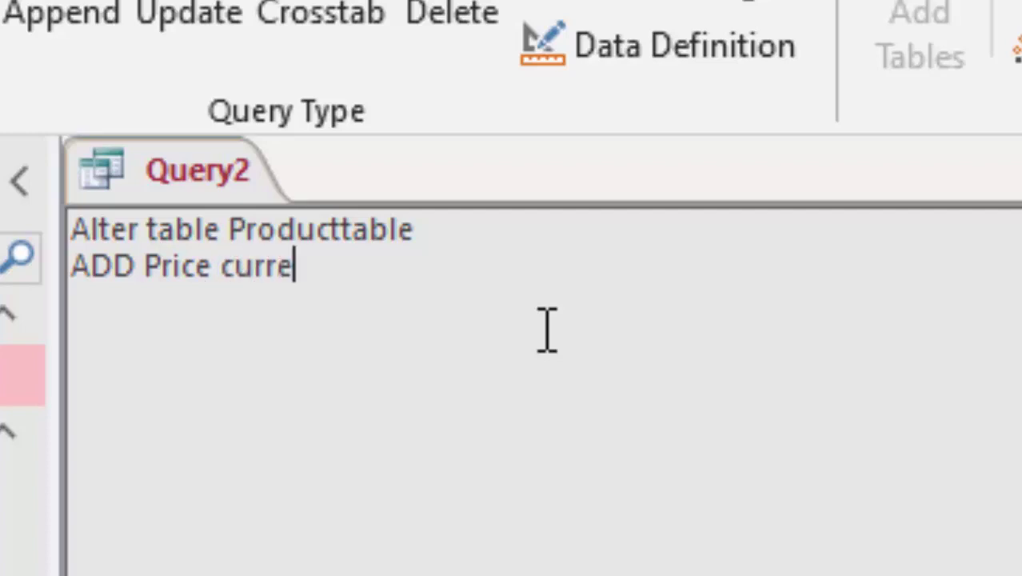
pyautogui.write('ncy;')
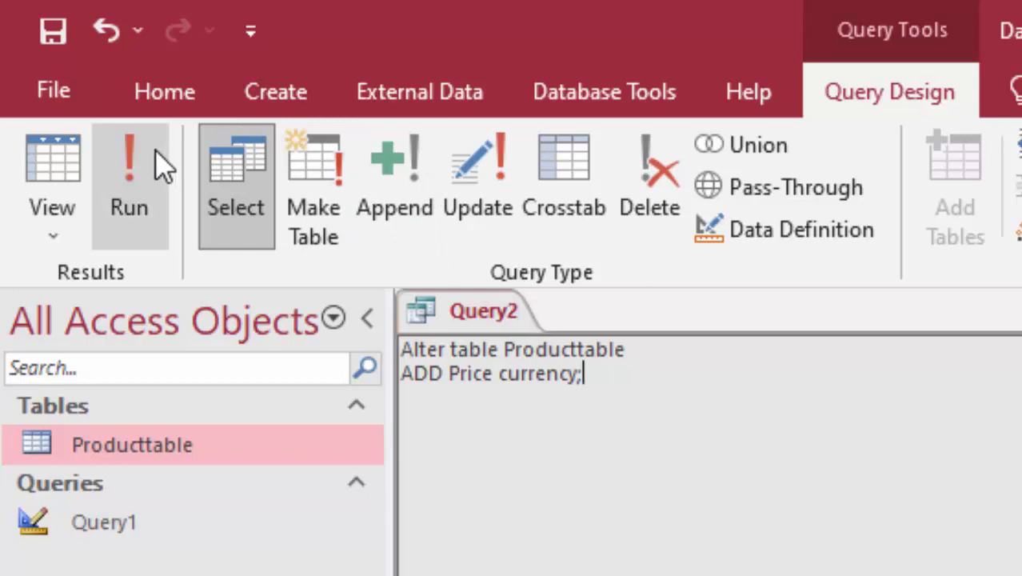
# - Run the query to add Price, then enter a Keyboard record with a customer name and ₹500.00 price
pyautogui.click(157, 152)
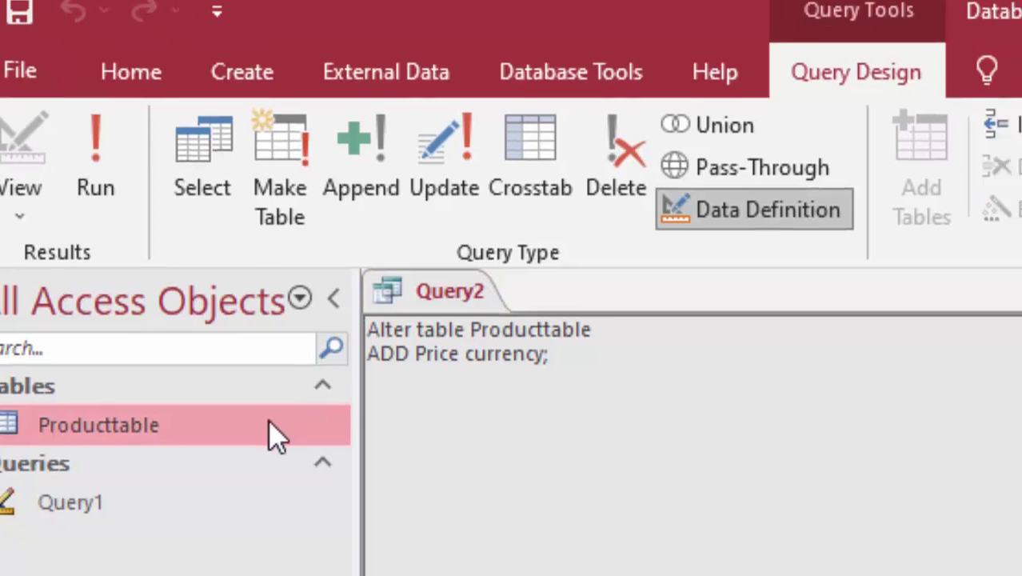
pyautogui.doubleClick(315, 446)
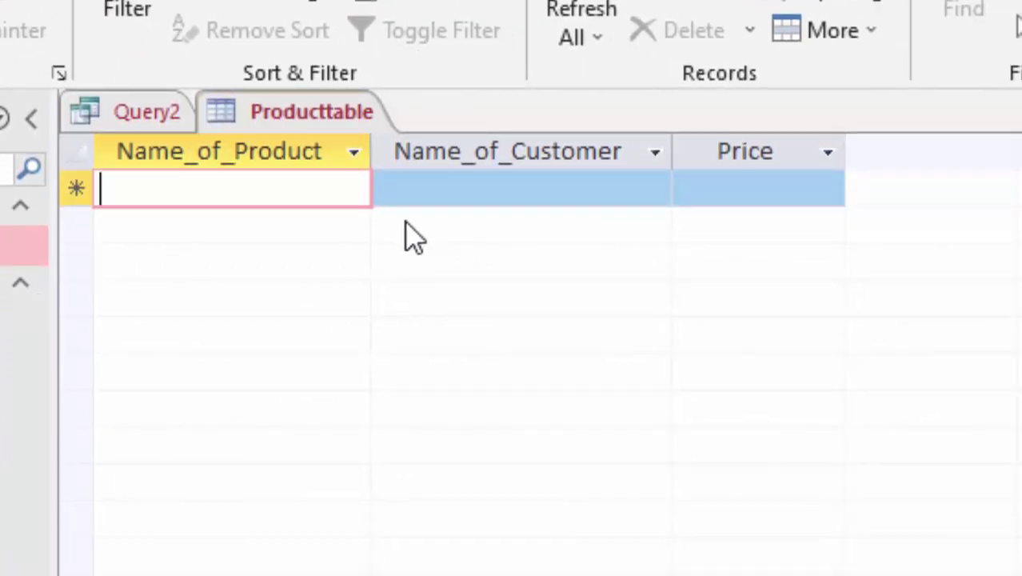
pyautogui.write('Keybo')
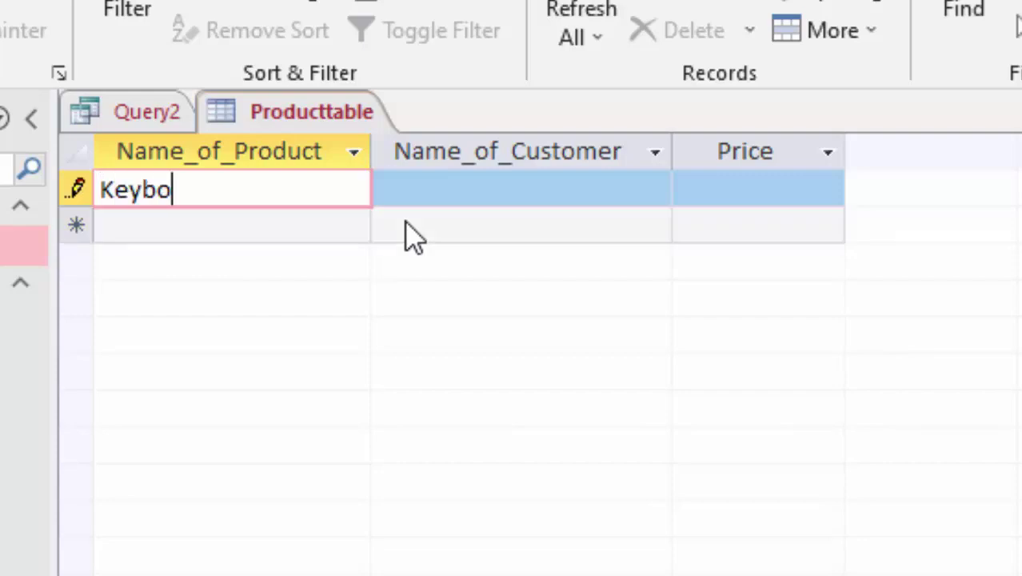
pyautogui.write('ard')
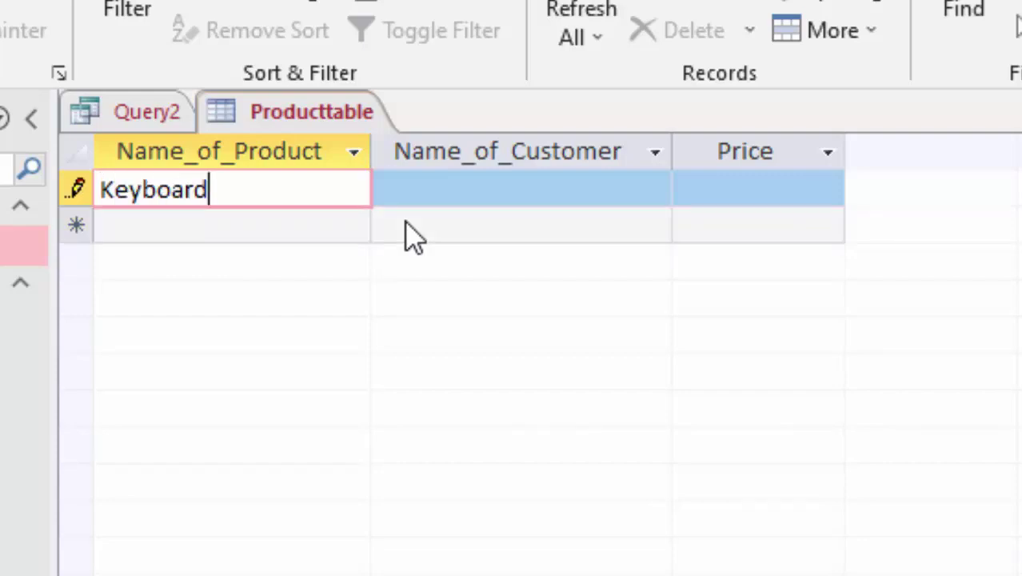
pyautogui.press('Tab')
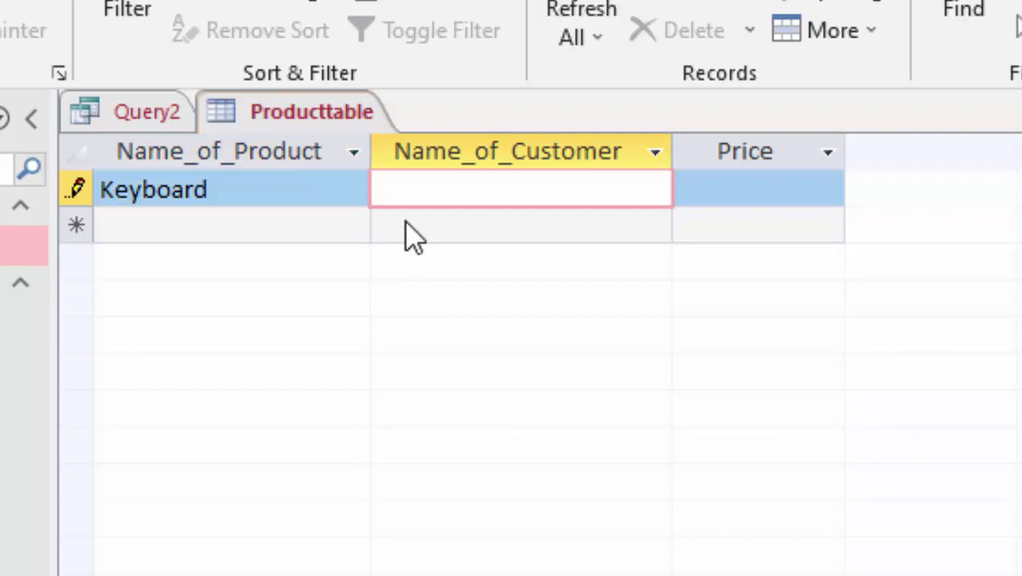
pyautogui.write('Gau')
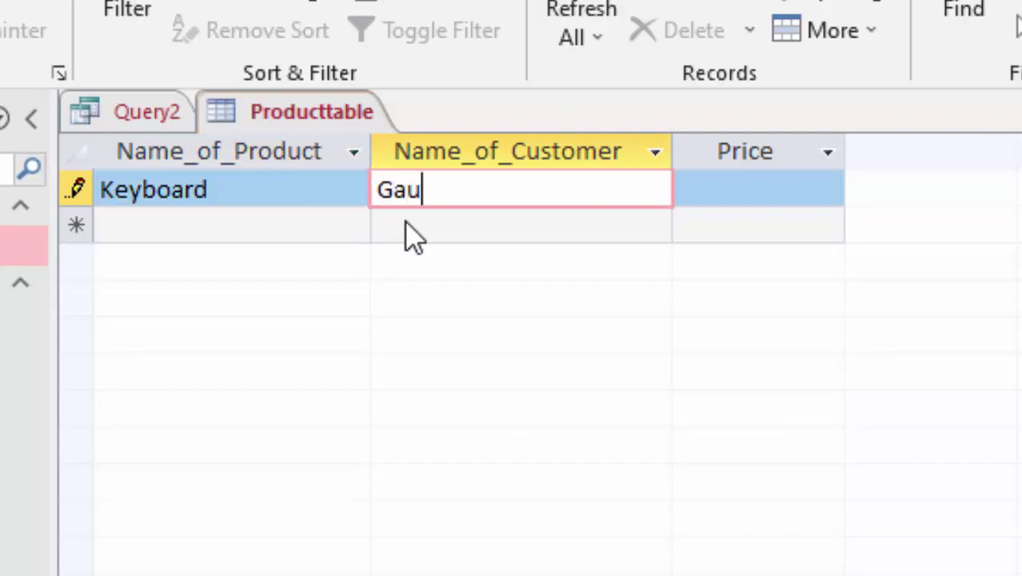
pyautogui.write('rav')
pyautogui.press('Tab')
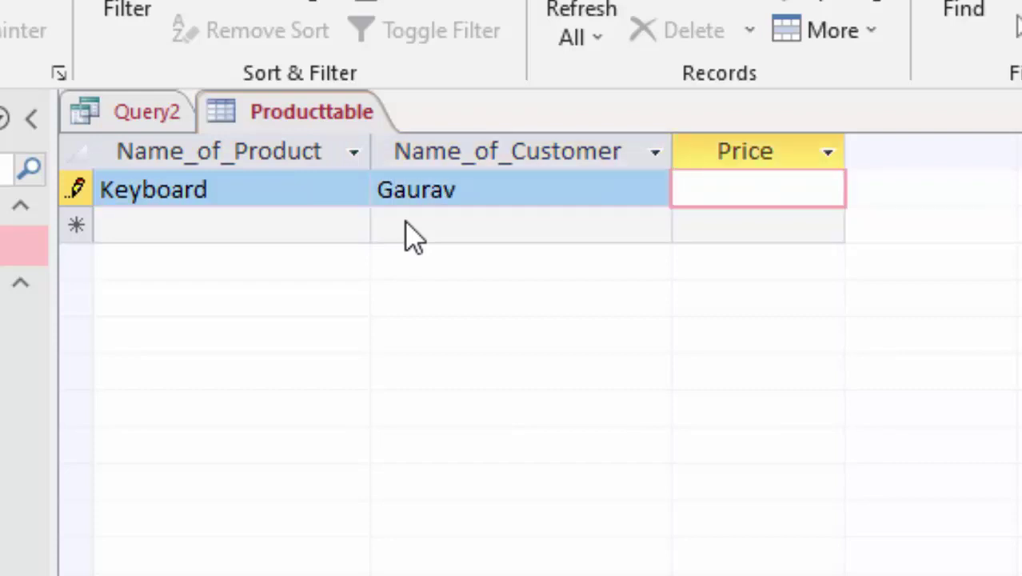
pyautogui.write('500')
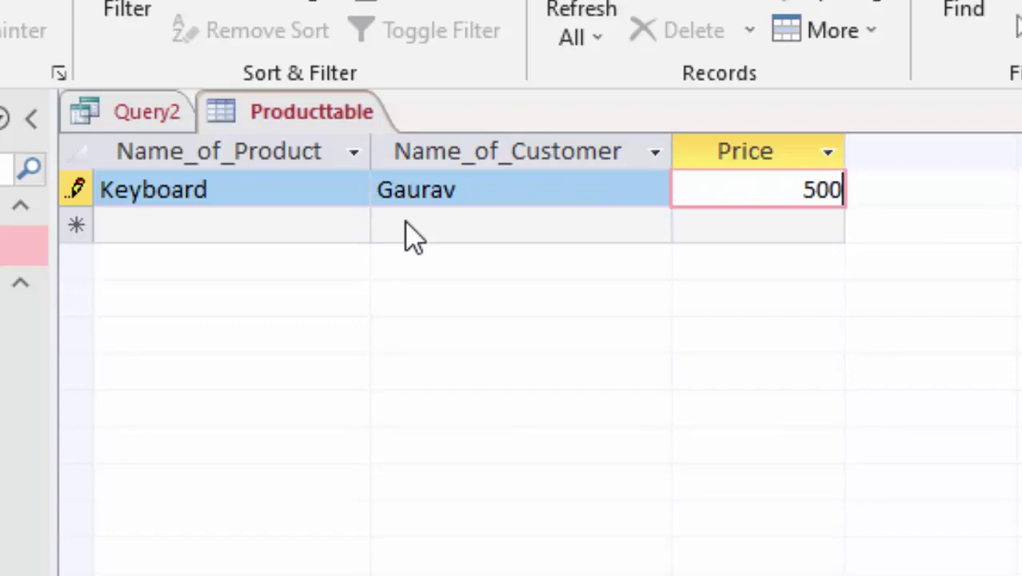
pyautogui.press('Tab')
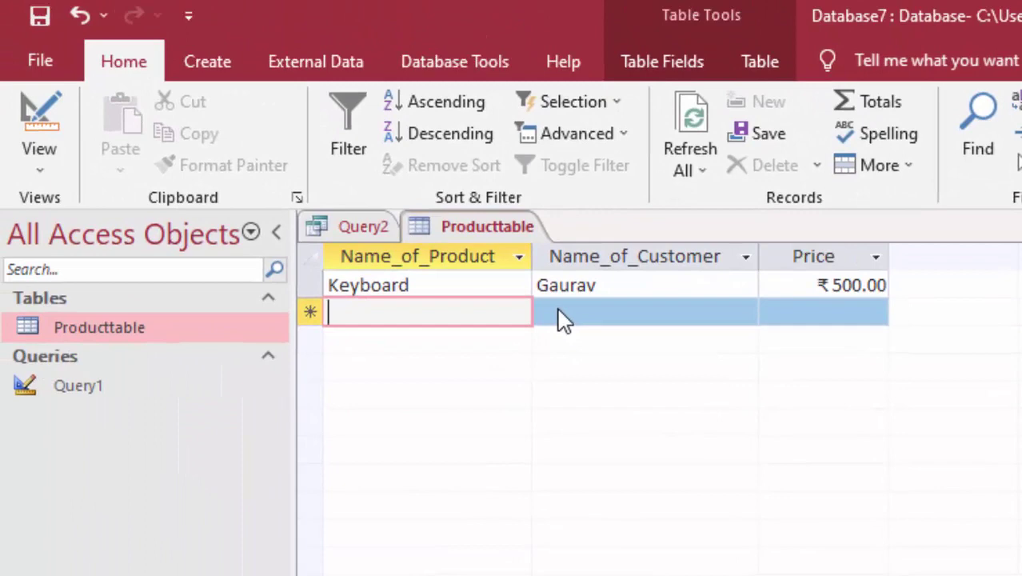
# - Start a new Query3 with no tables in SQL view and clear its default text
pyautogui.click(228, 70)
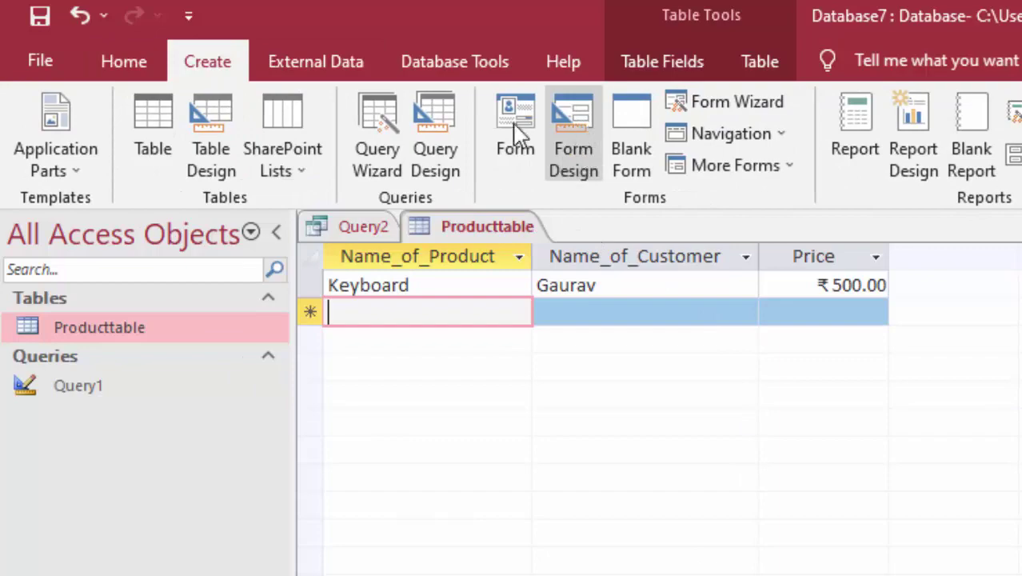
pyautogui.click(442, 132)
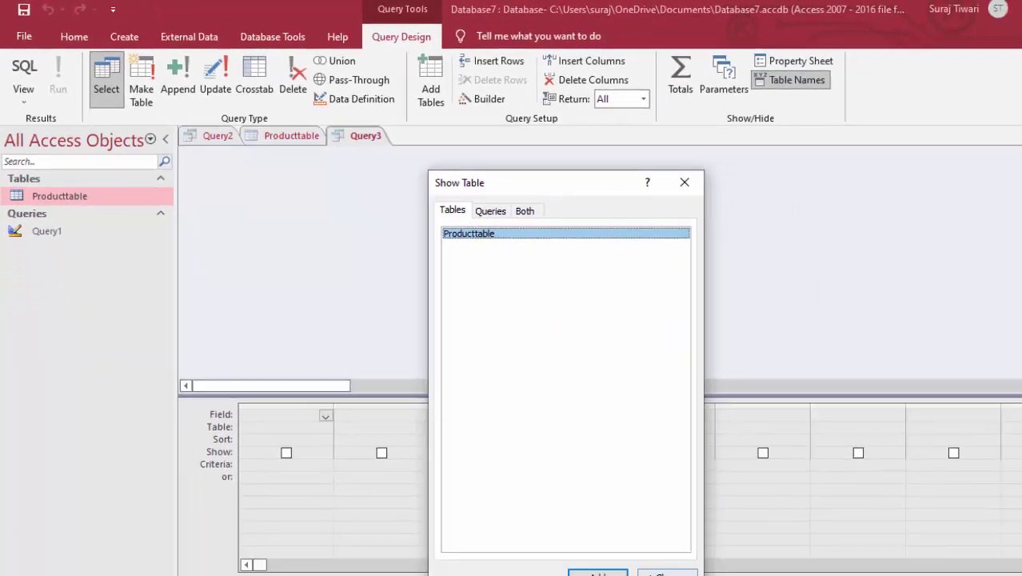
pyautogui.click(644, 572)
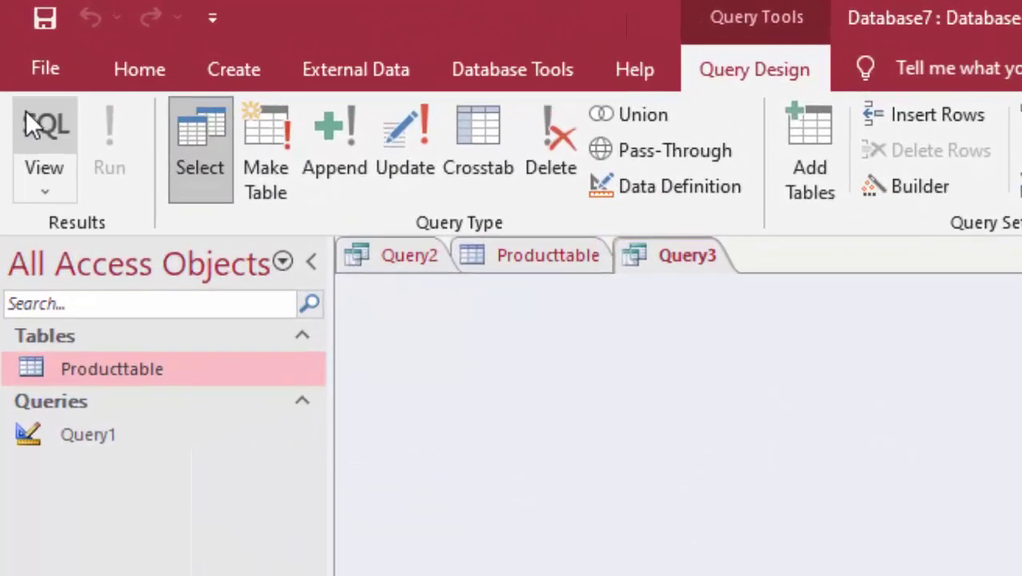
pyautogui.click(26, 110)
pyautogui.press('BackSpace')
# - Type 'alter table Producttable ADD Unit float' into the new query
pyautogui.write('a')
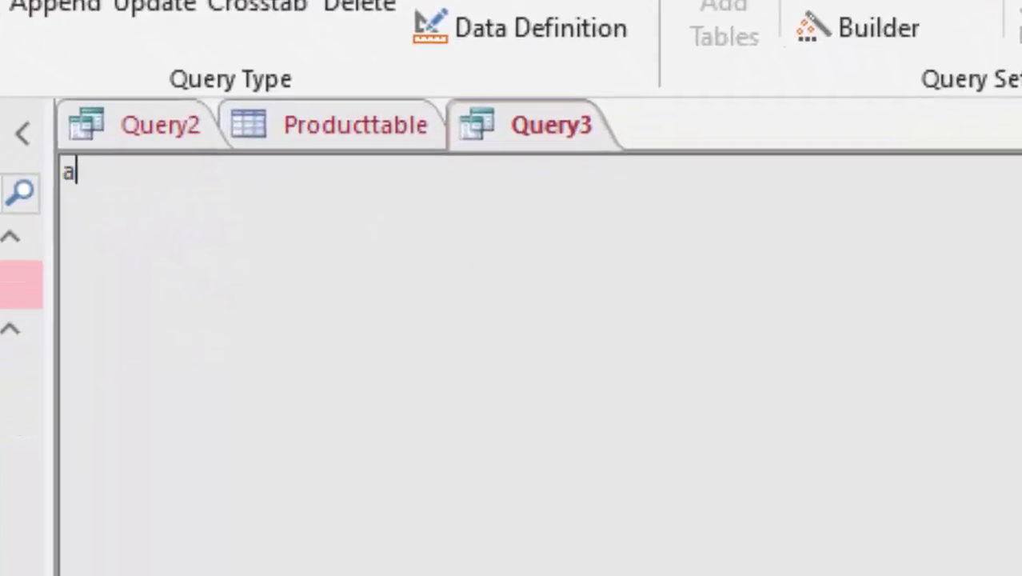
pyautogui.write('lter ')
pyautogui.write('t')
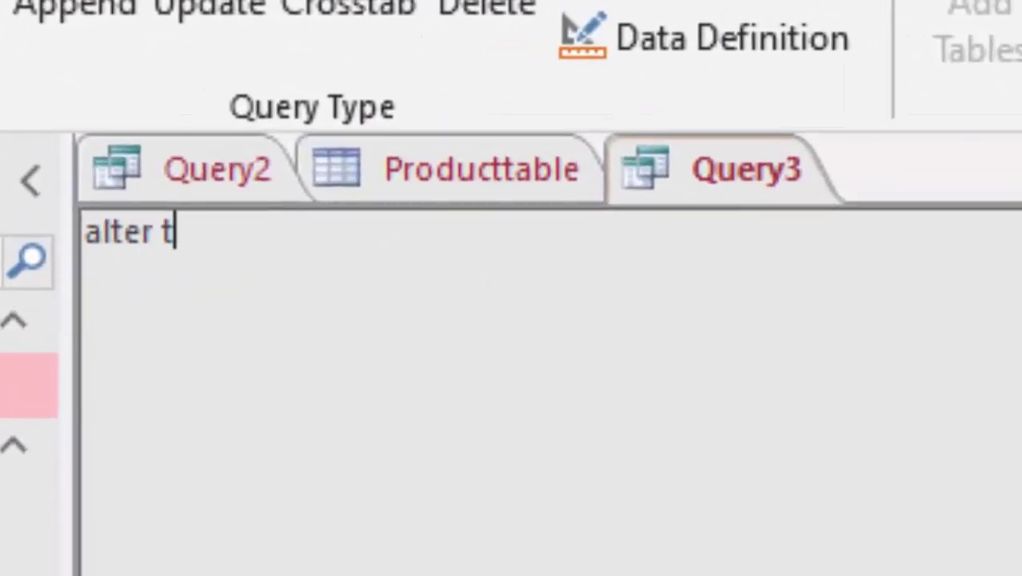
pyautogui.write('able ')
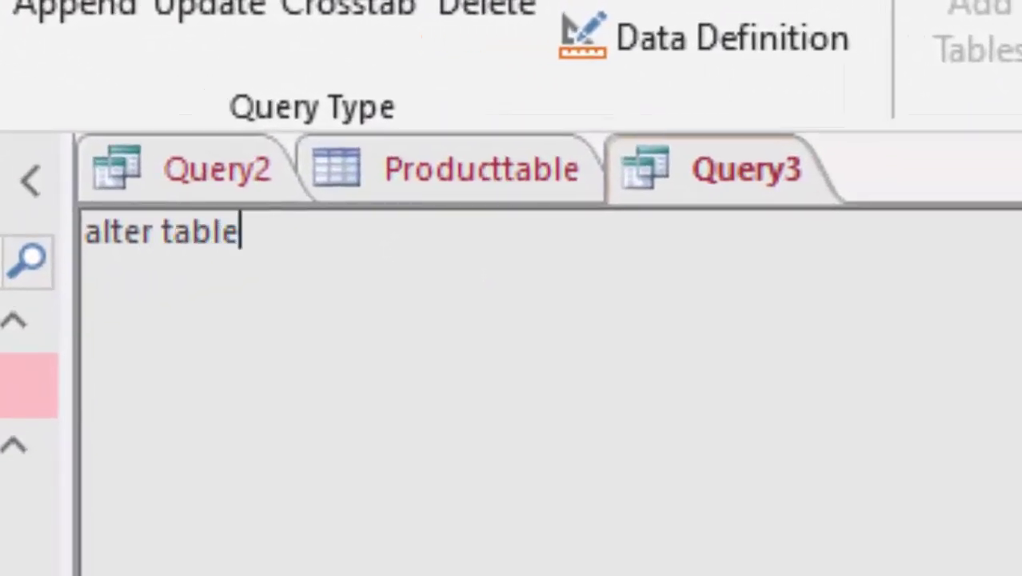
pyautogui.write('Pr')
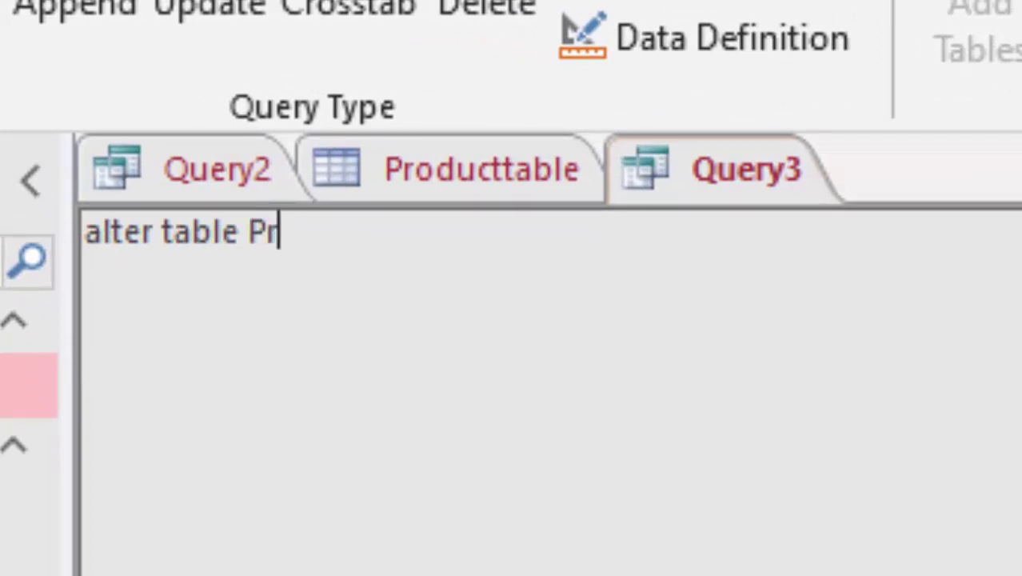
pyautogui.write('oduc')
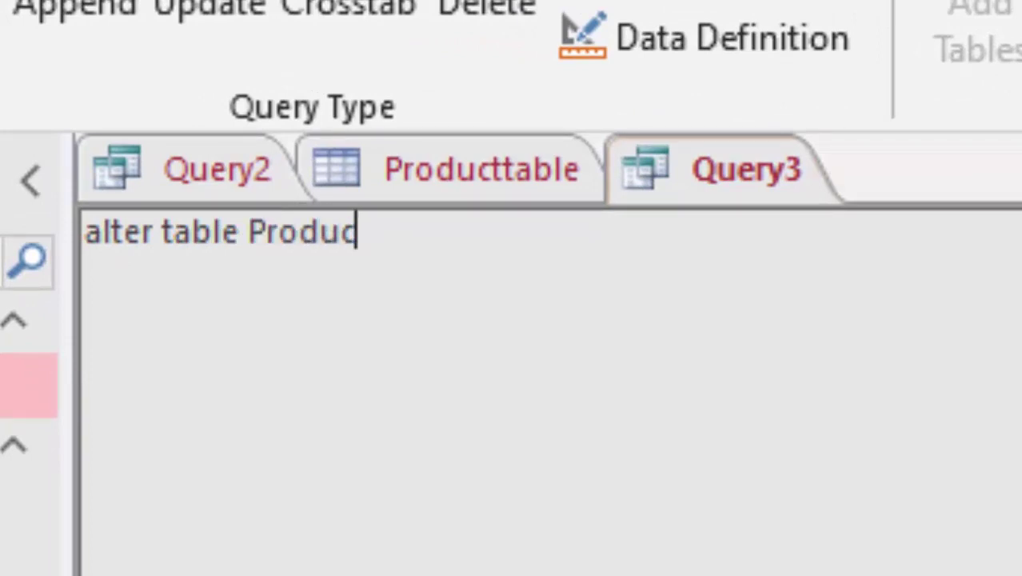
pyautogui.write('ttab')
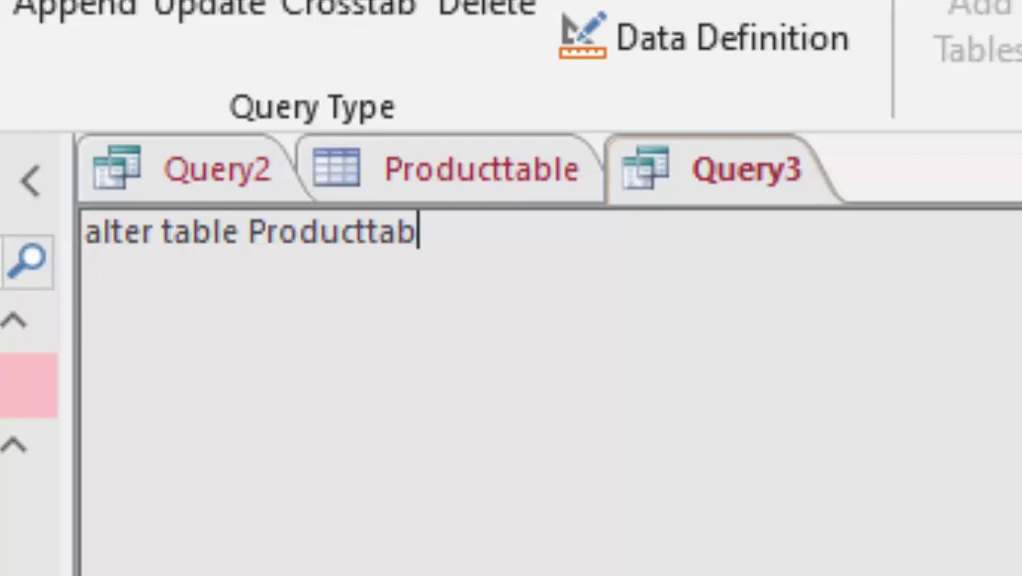
pyautogui.write('le')
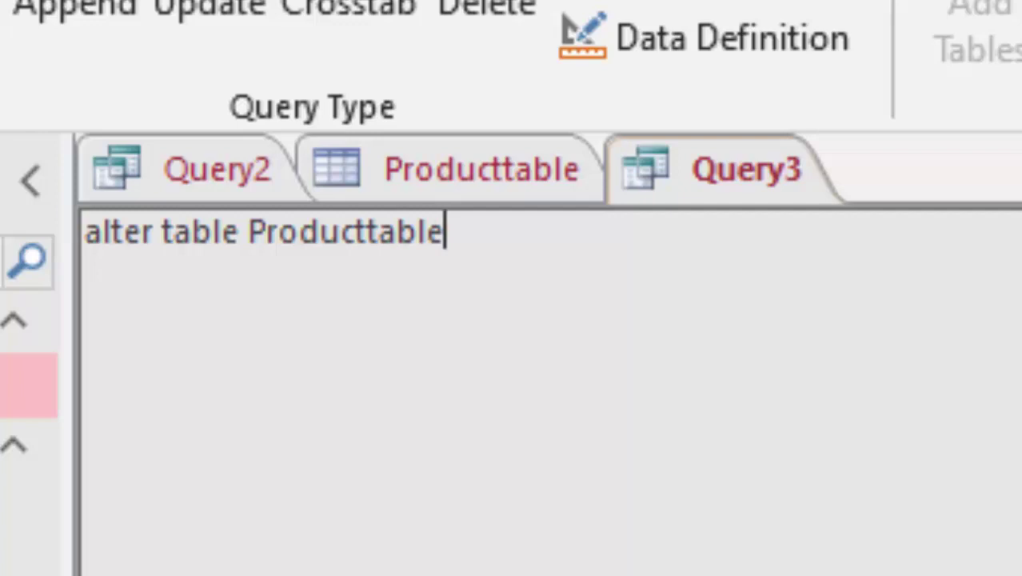
pyautogui.press('Return')
pyautogui.write('A')
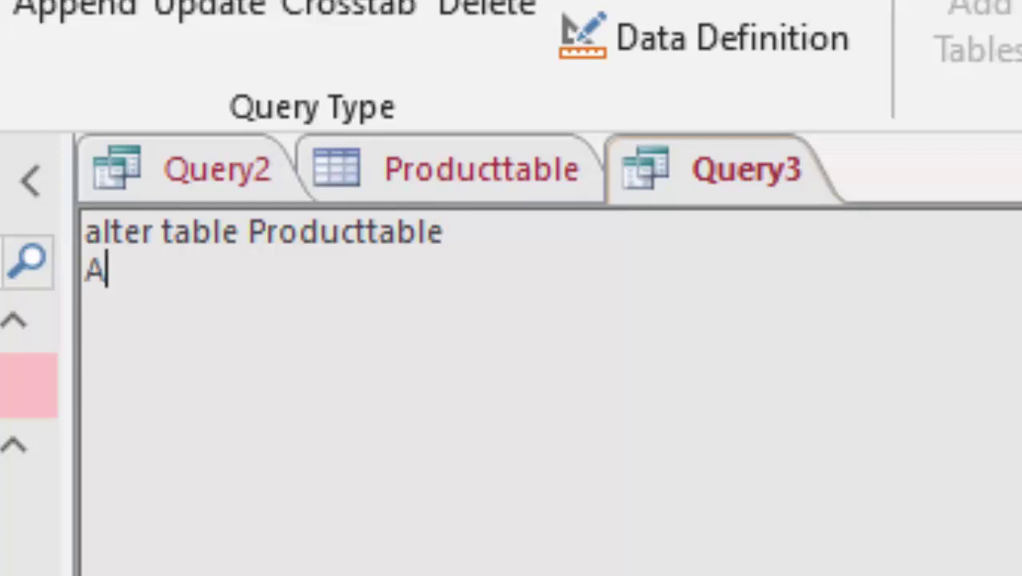
pyautogui.write('DD')
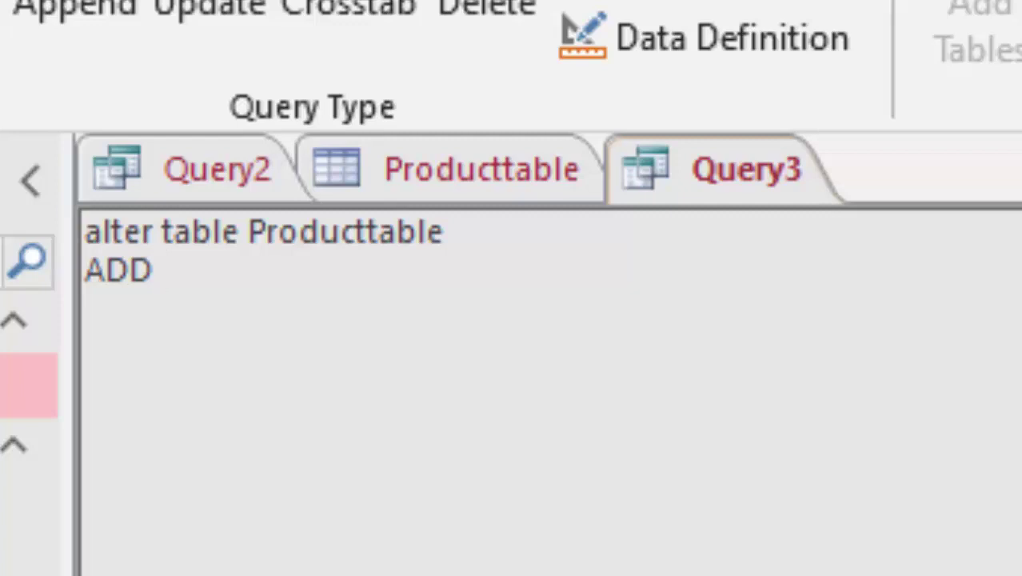
pyautogui.write('Un')
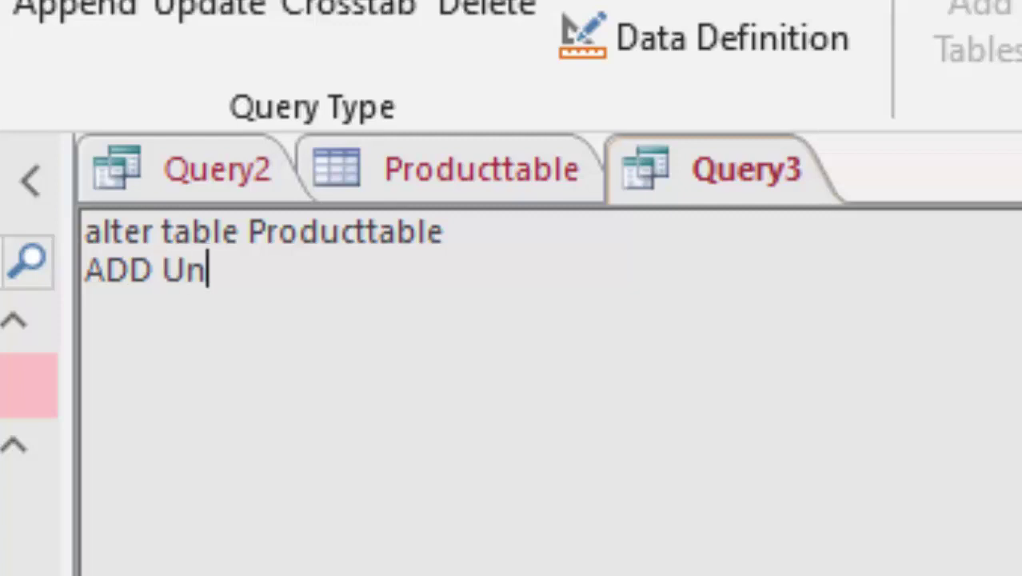
pyautogui.write('it')
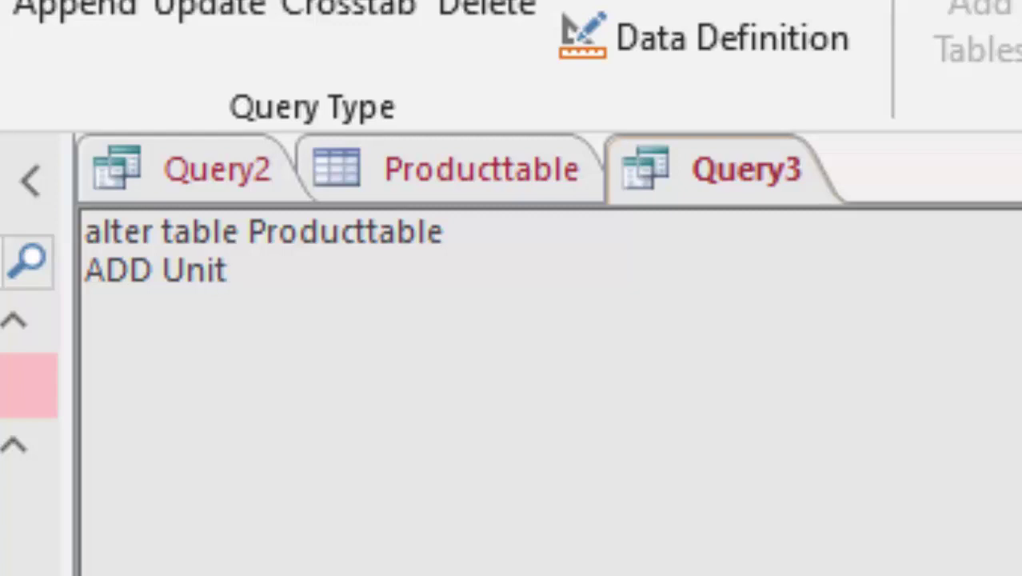
pyautogui.write('f')
pyautogui.write('loat;')
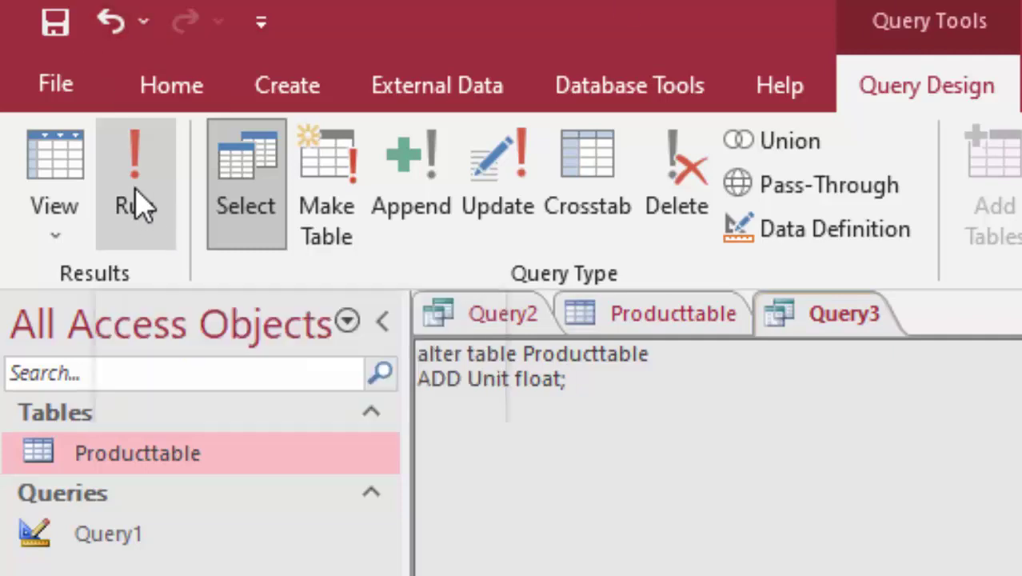
# - Dismiss the table-locked error from running Query3 and close the open Producttable
pyautogui.click(136, 204)
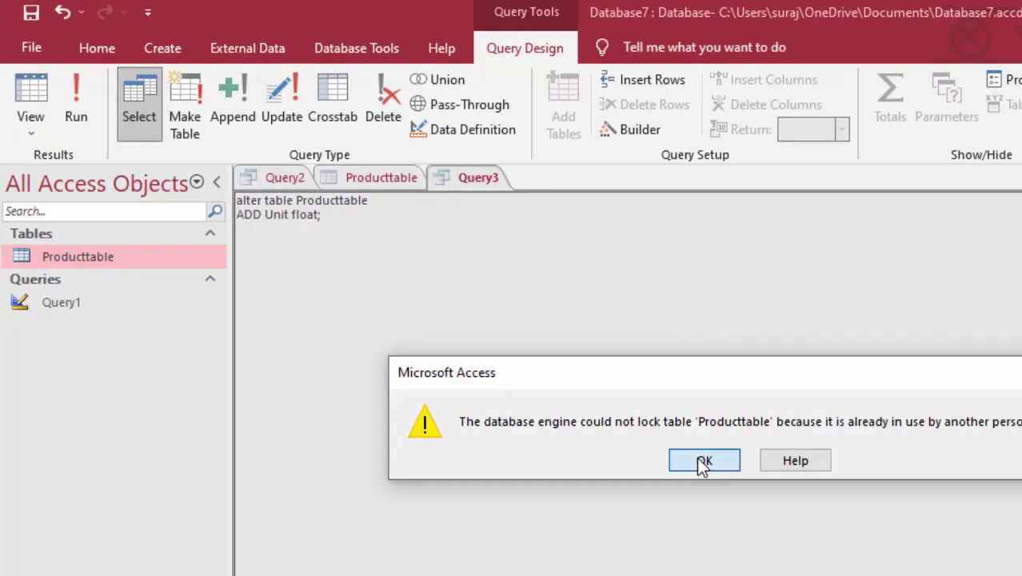
pyautogui.click(701, 464)
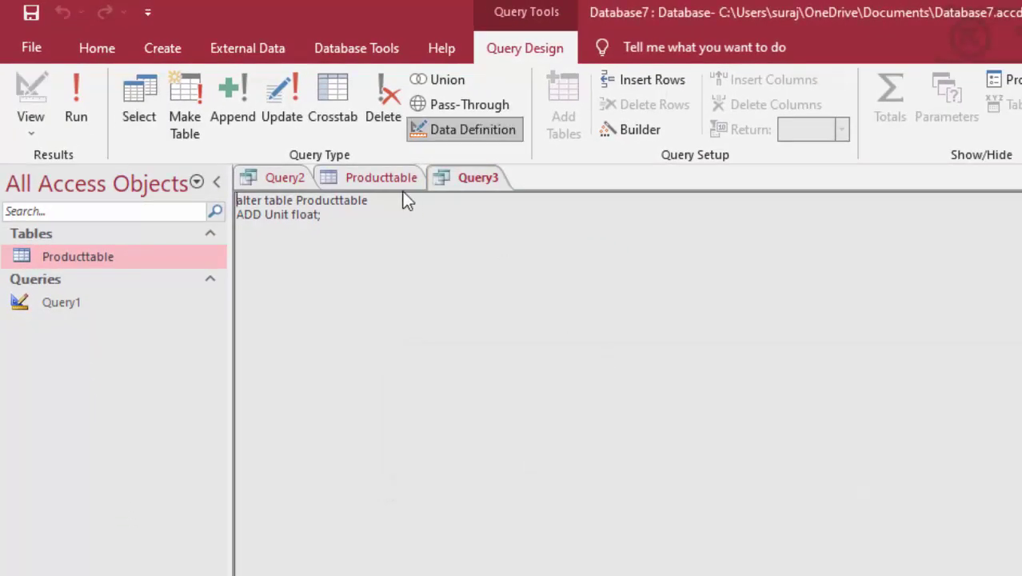
pyautogui.rightClick(373, 177)
pyautogui.click(397, 210)
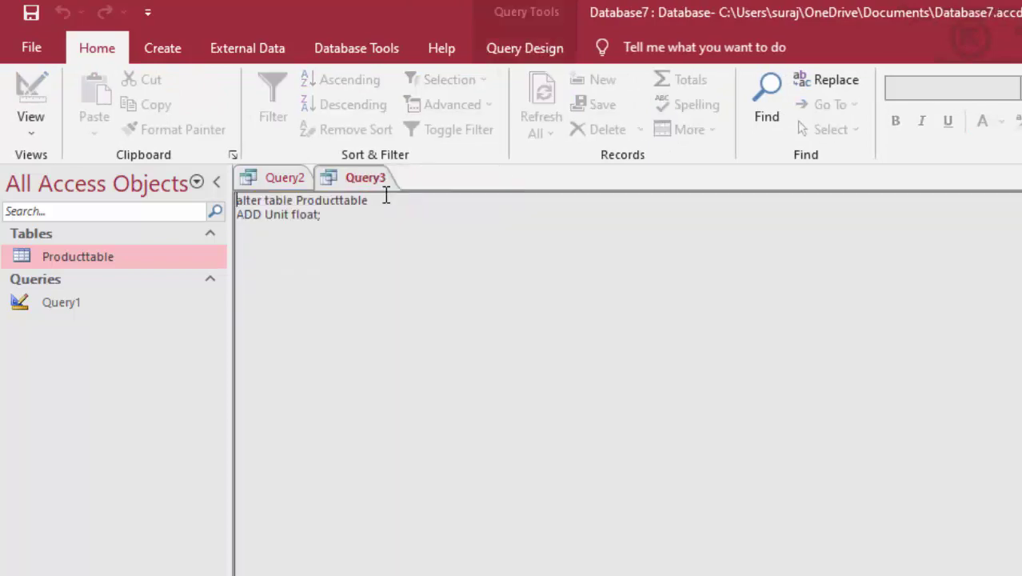
# - Save the Price-adding query as Query2 and close it
pyautogui.rightClick(274, 178)
pyautogui.click(301, 192)
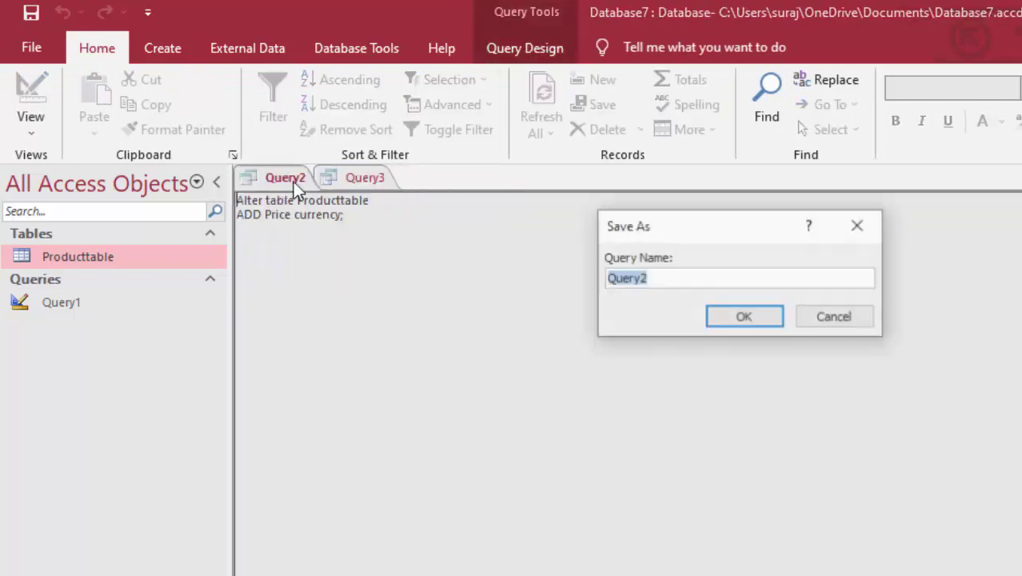
pyautogui.click(760, 317)
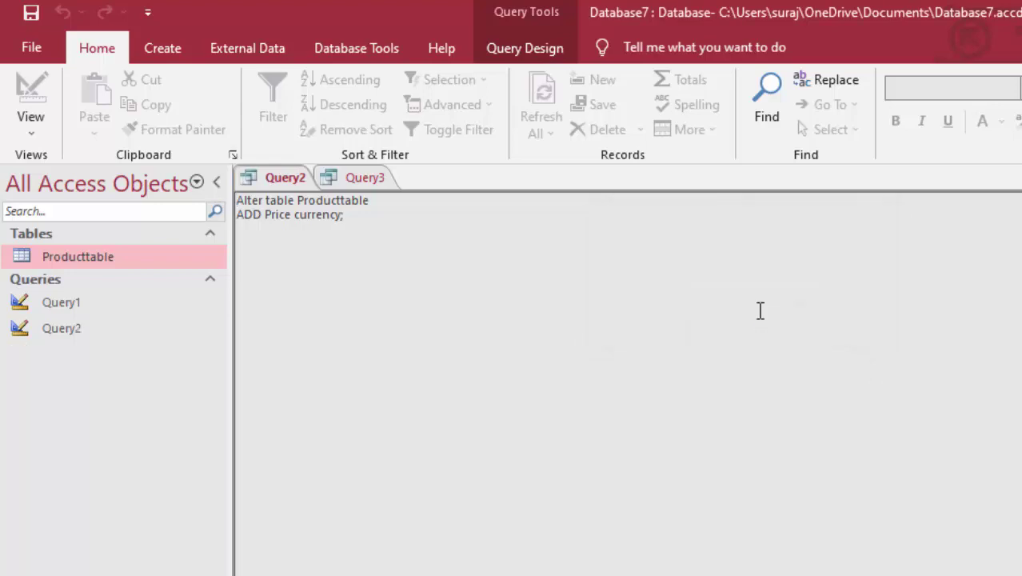
pyautogui.rightClick(282, 177)
pyautogui.click(310, 213)
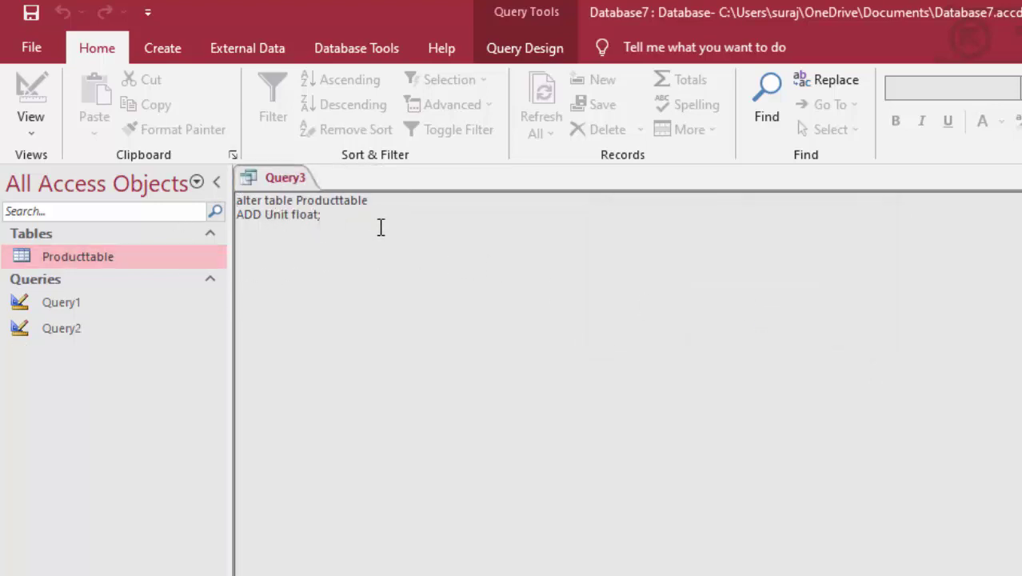
# - Run Query3 to add the Unit column and open Producttable to check it
pyautogui.click(512, 47)
pyautogui.click(78, 94)
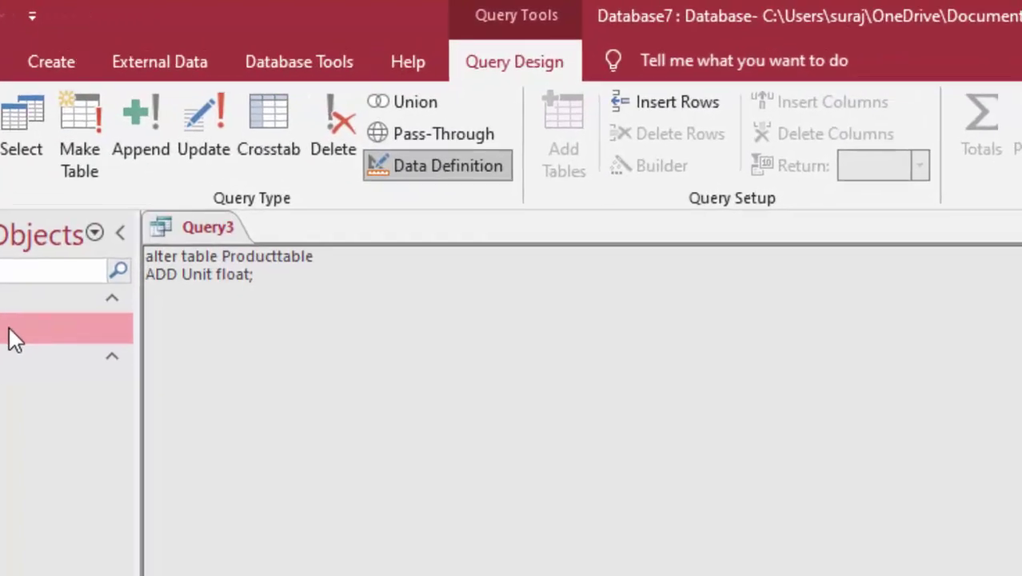
pyautogui.doubleClick(9, 328)
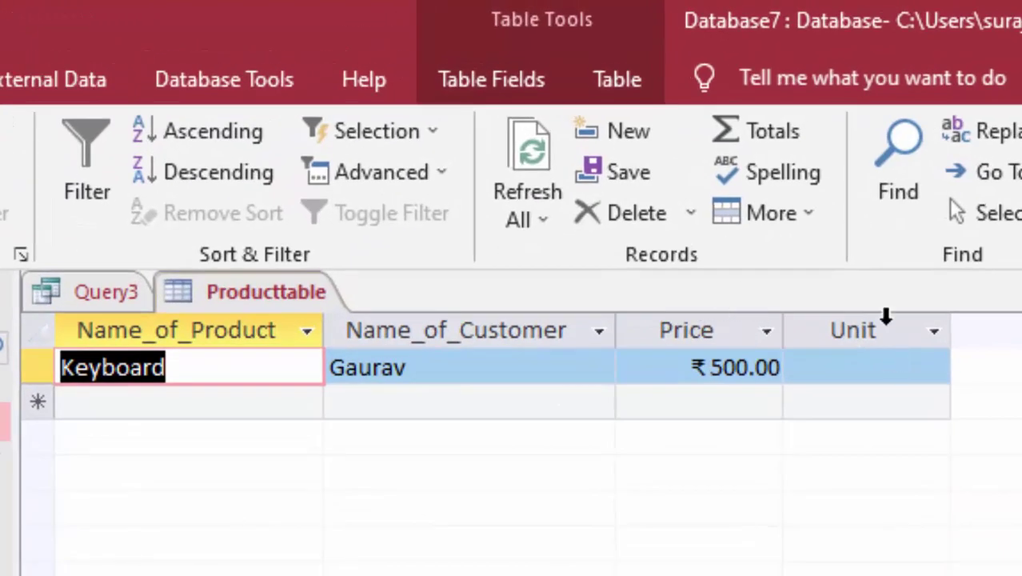